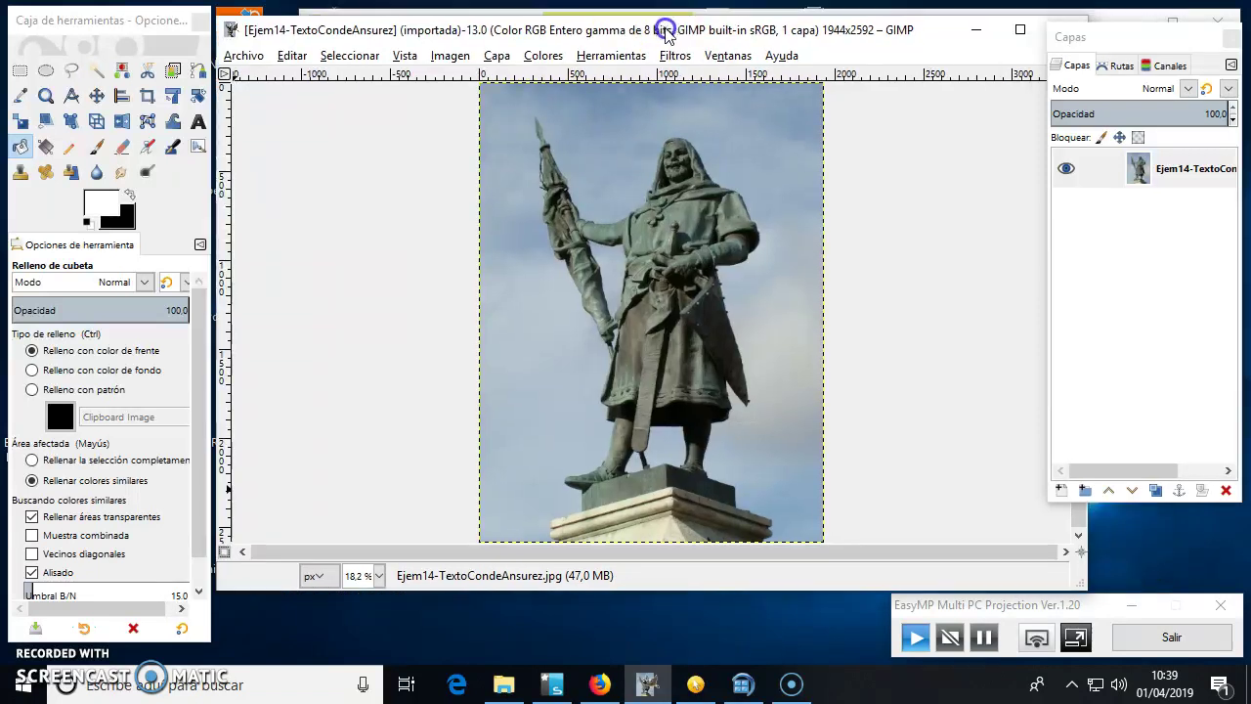
Step: Try filling areas near the statue's head, then undo the black fill
left_click(656, 167)
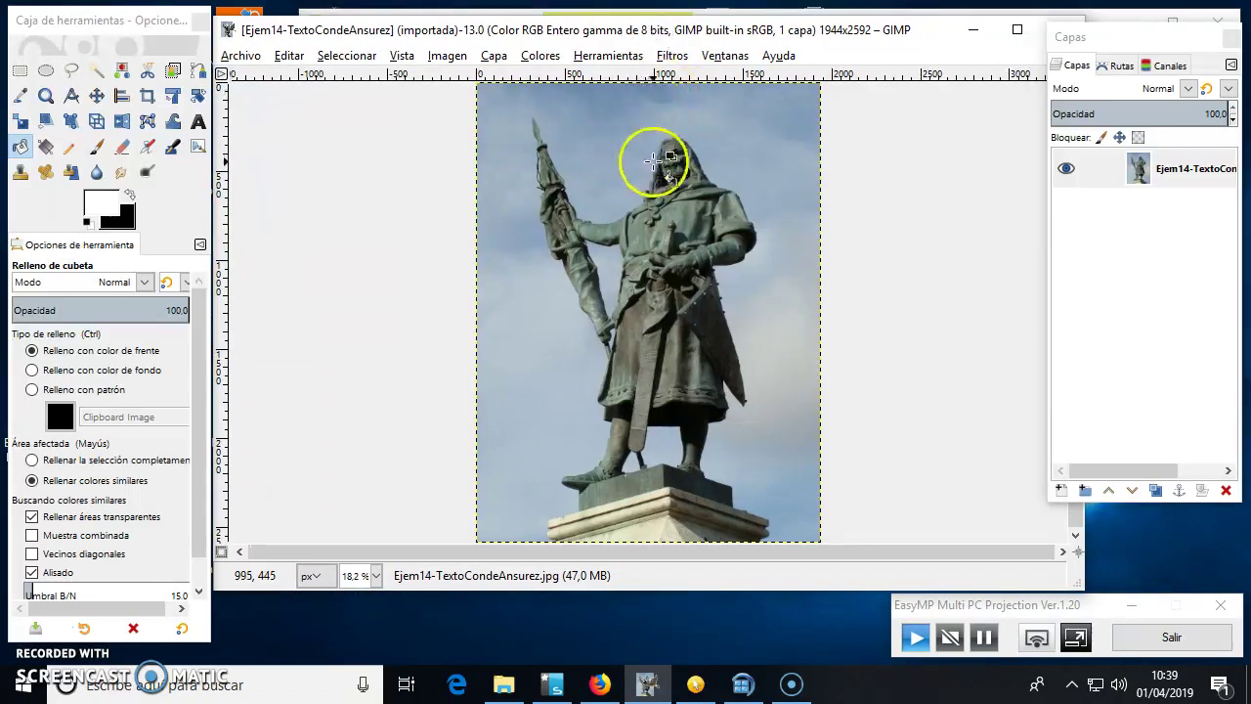
left_click(588, 274)
key("ctrl+z")
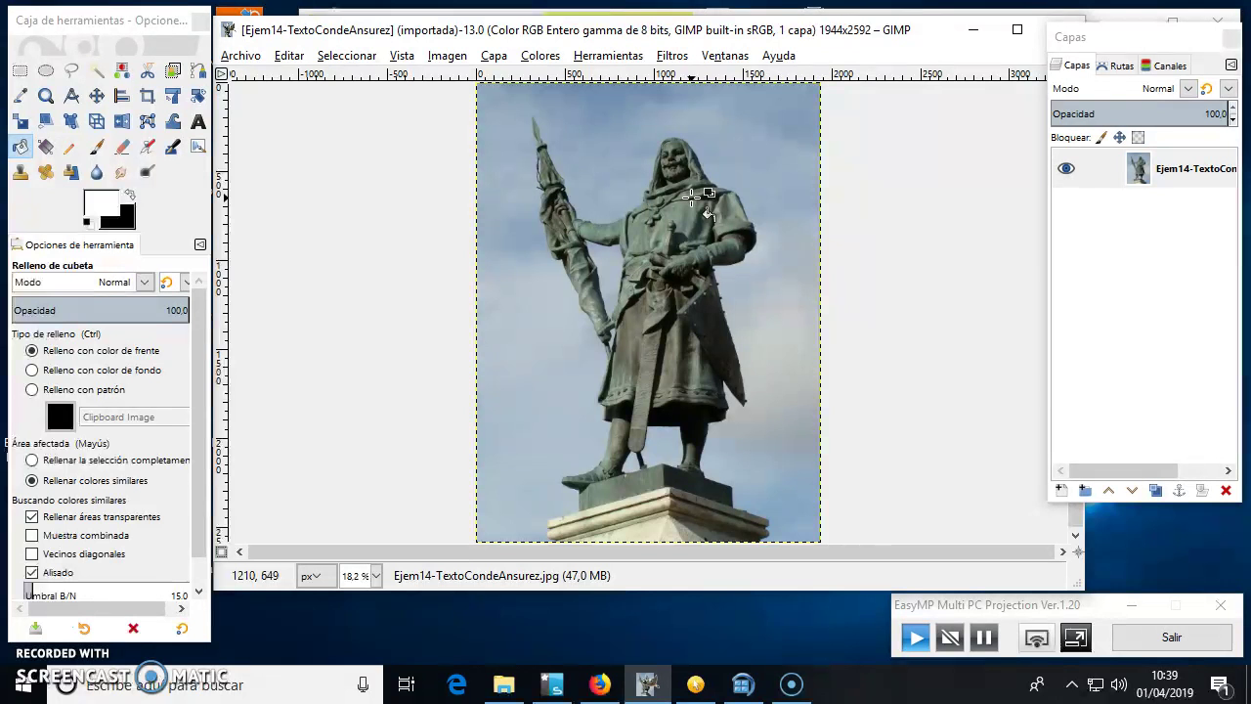
left_click_drag(691, 197, 671, 159)
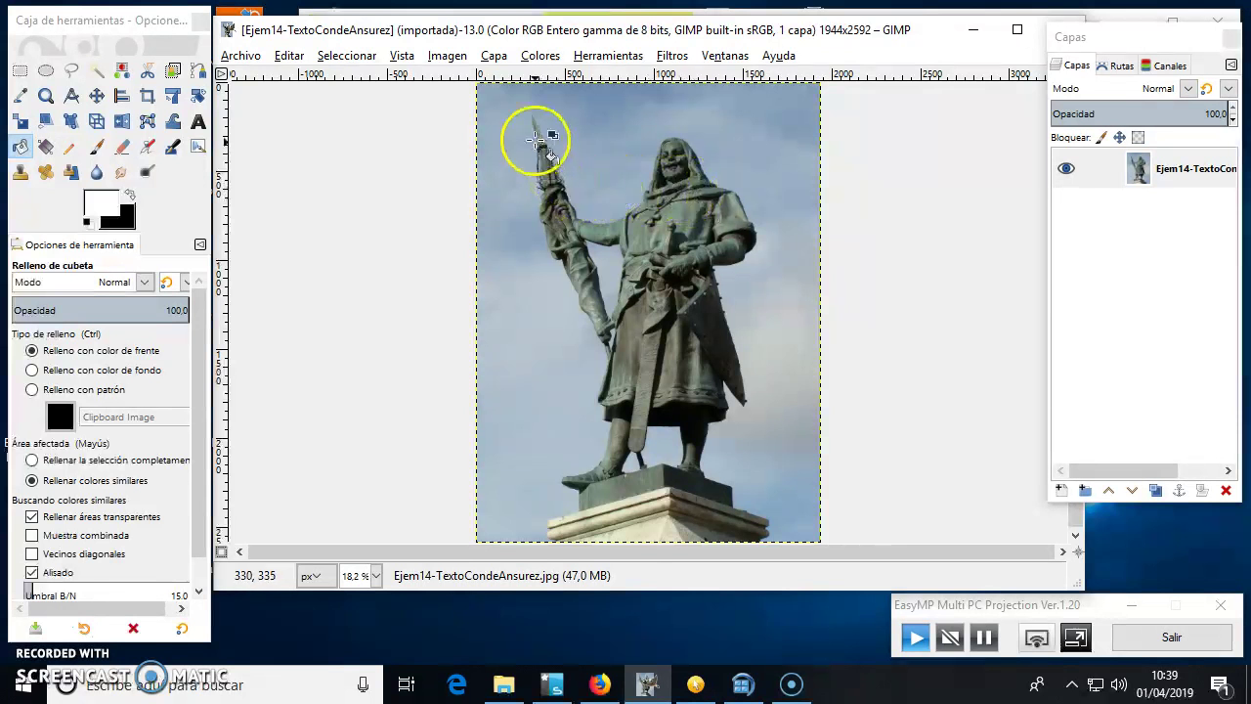
left_click(670, 159)
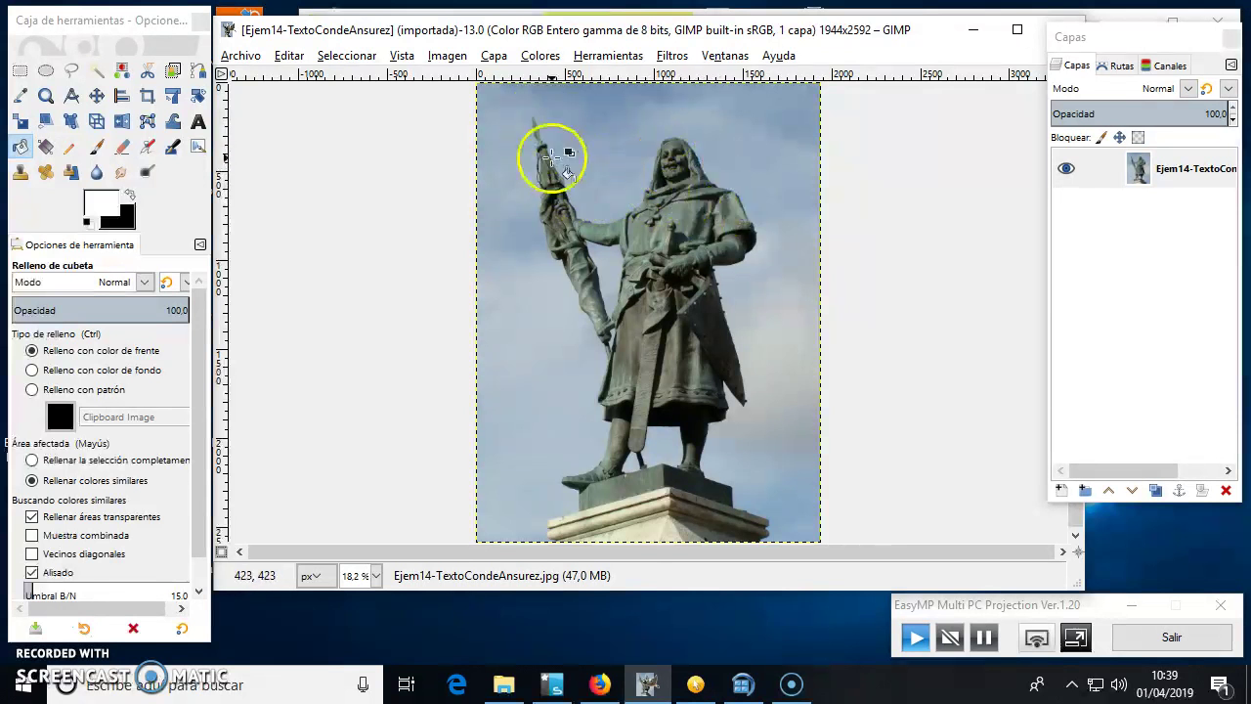
Step: Fuzzy-select the sky on both sides of the flag, adding regions with Shift
left_click(97, 69)
left_click(556, 234)
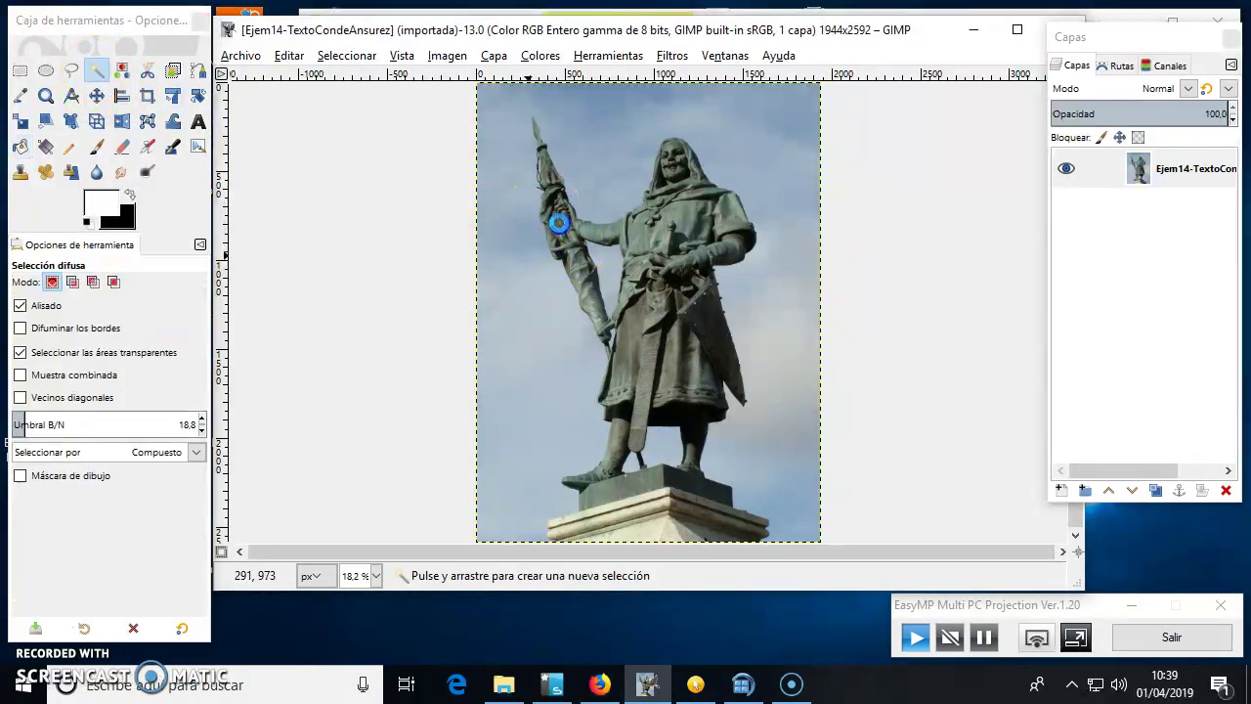
left_click(603, 132)
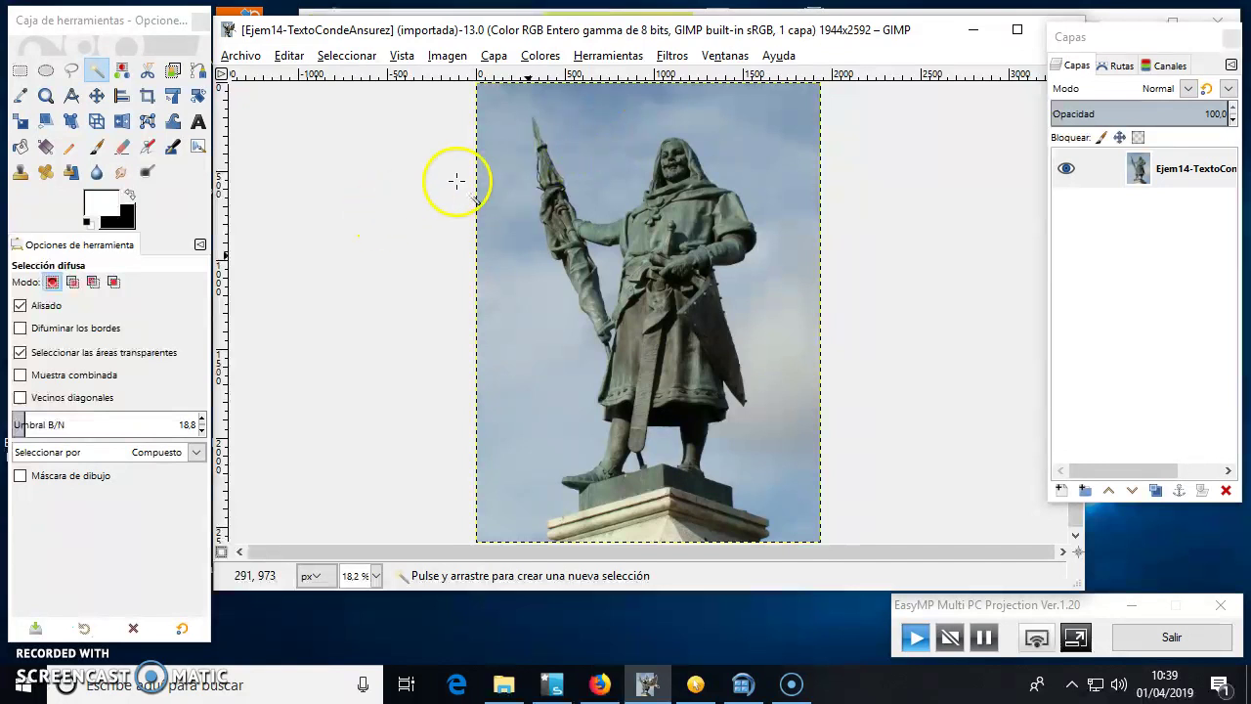
key("shift")
left_click(508, 284, "shift")
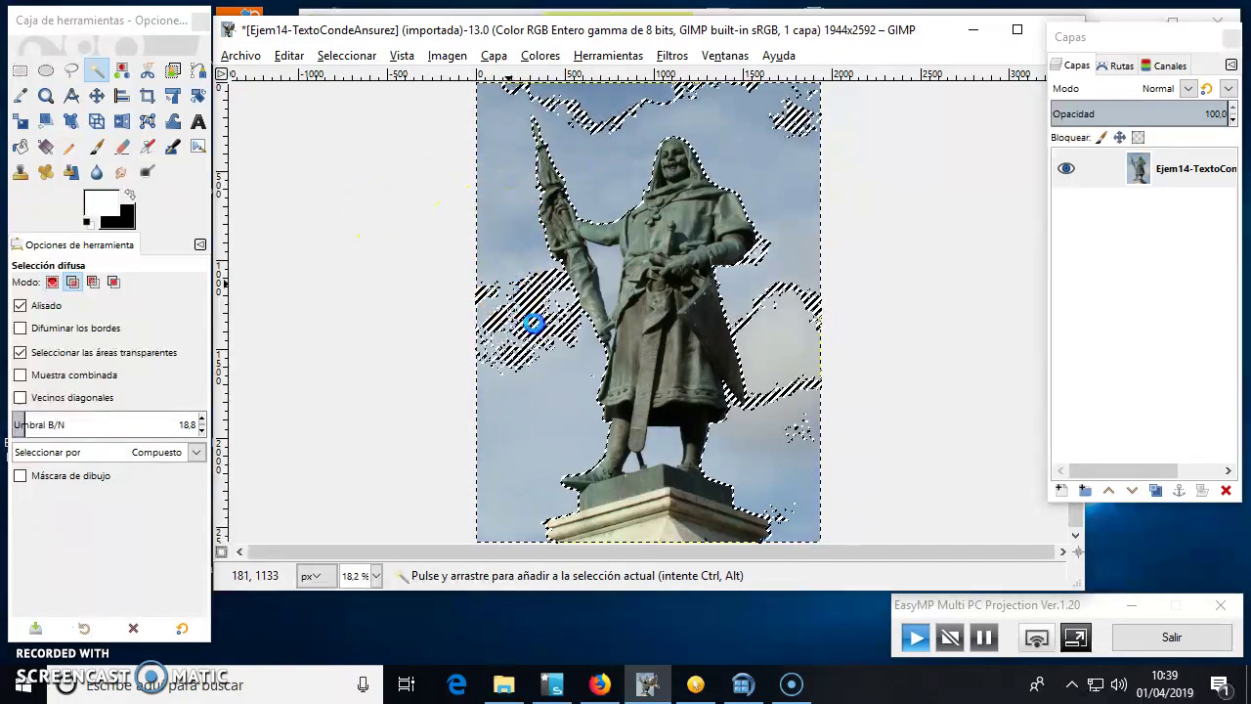
left_click(792, 349, "shift")
left_click(753, 215, "shift")
Step: Add the remaining sky patches and gaps around the statue and pedestal to the selection
left_click(614, 261, "shift")
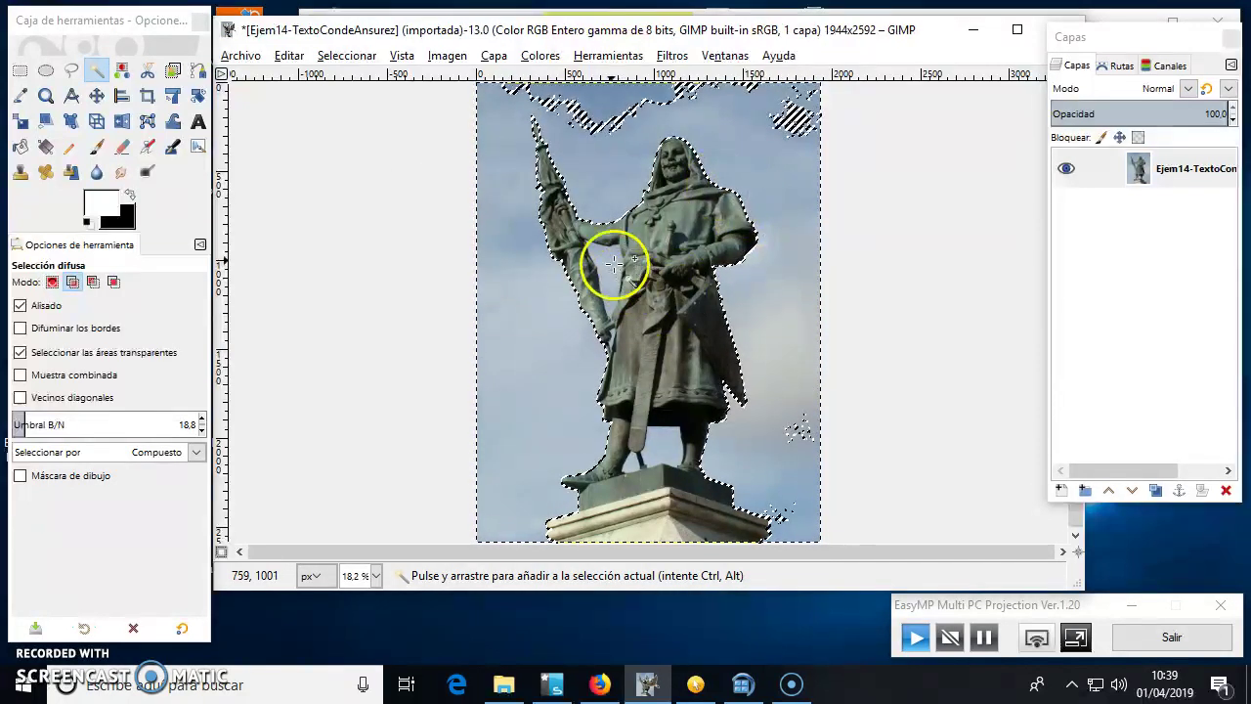
left_click(600, 107, "shift")
left_click(788, 168, "shift")
left_click(790, 433, "shift")
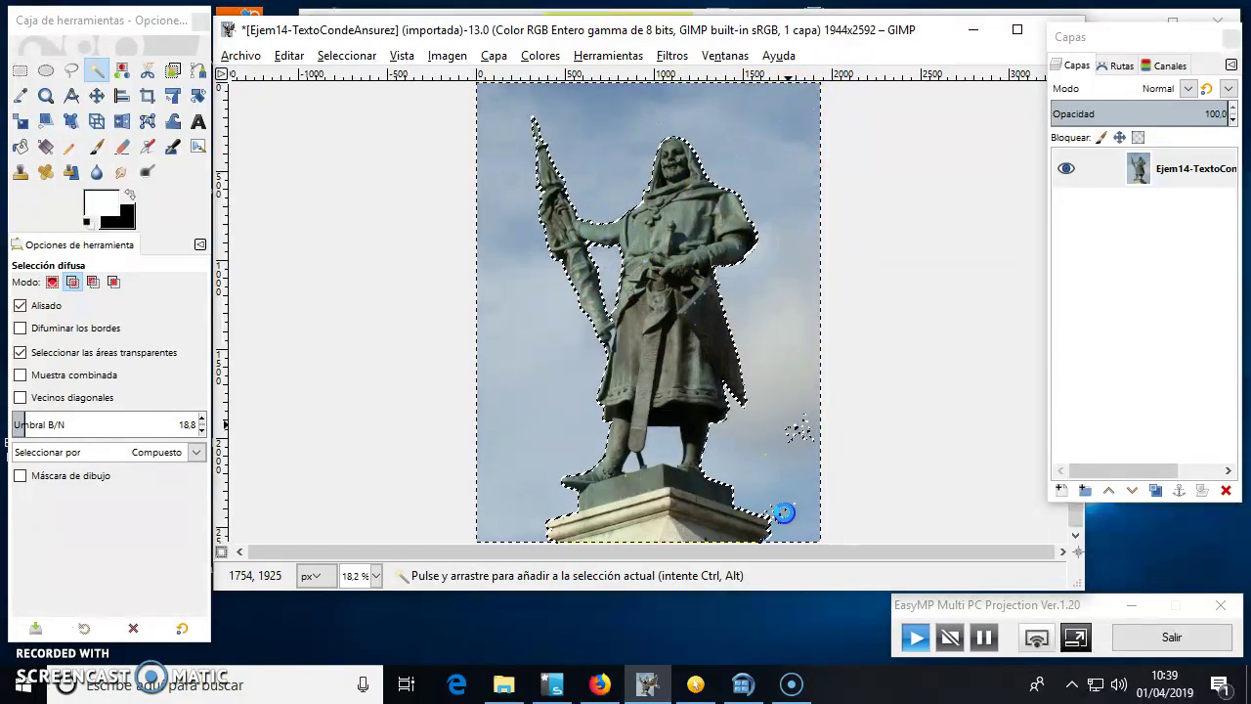
left_click(660, 437, "shift")
left_click(776, 502)
left_click(691, 399)
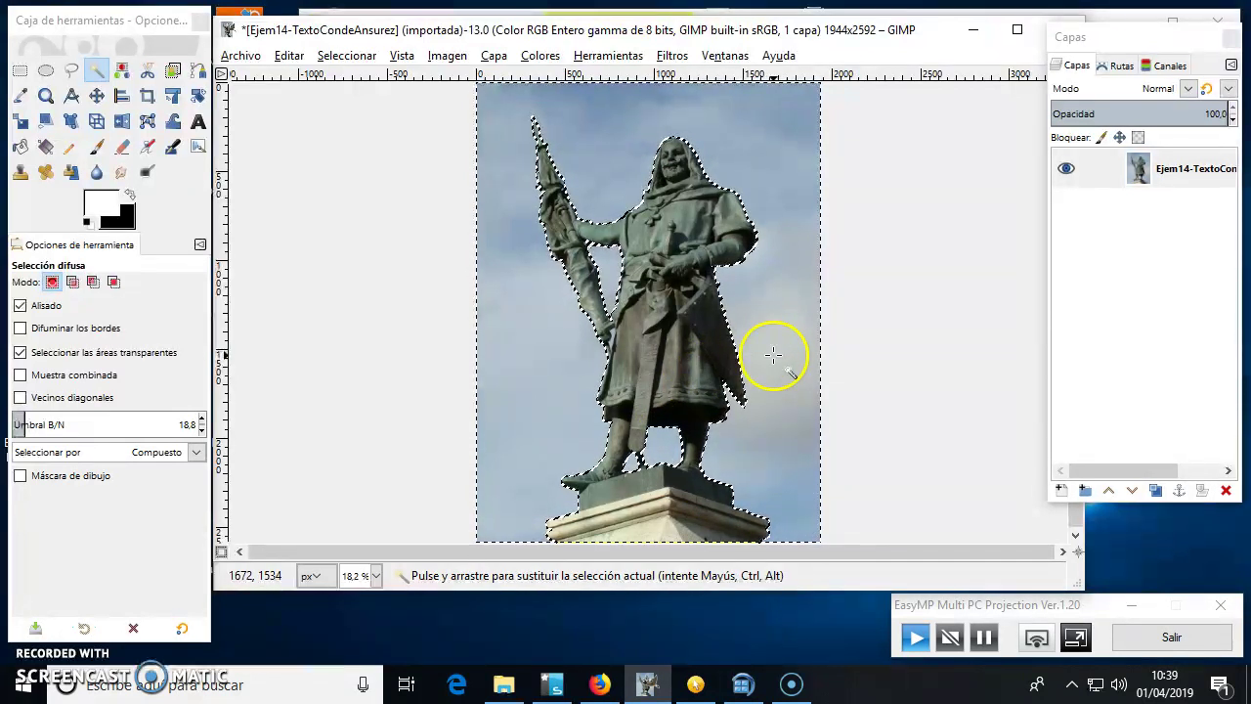
Step: Add an alpha channel to the photo layer and delete the selected sky
right_click(1142, 168)
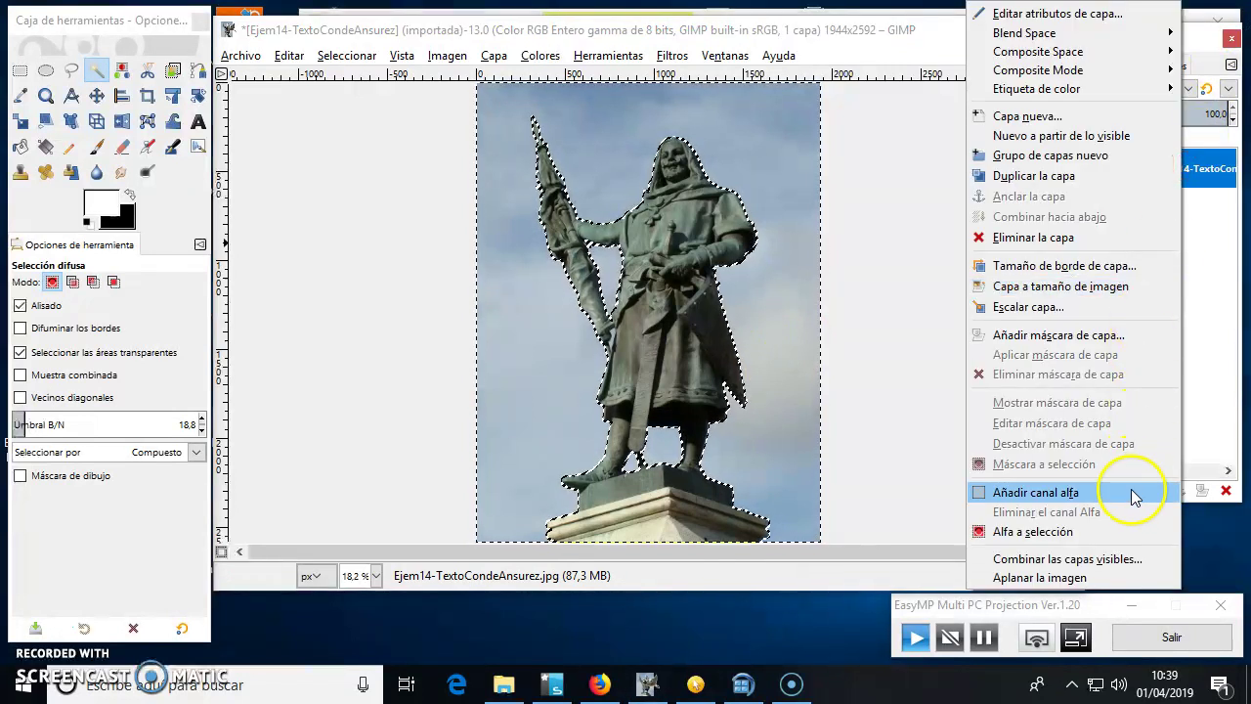
left_click(1131, 494)
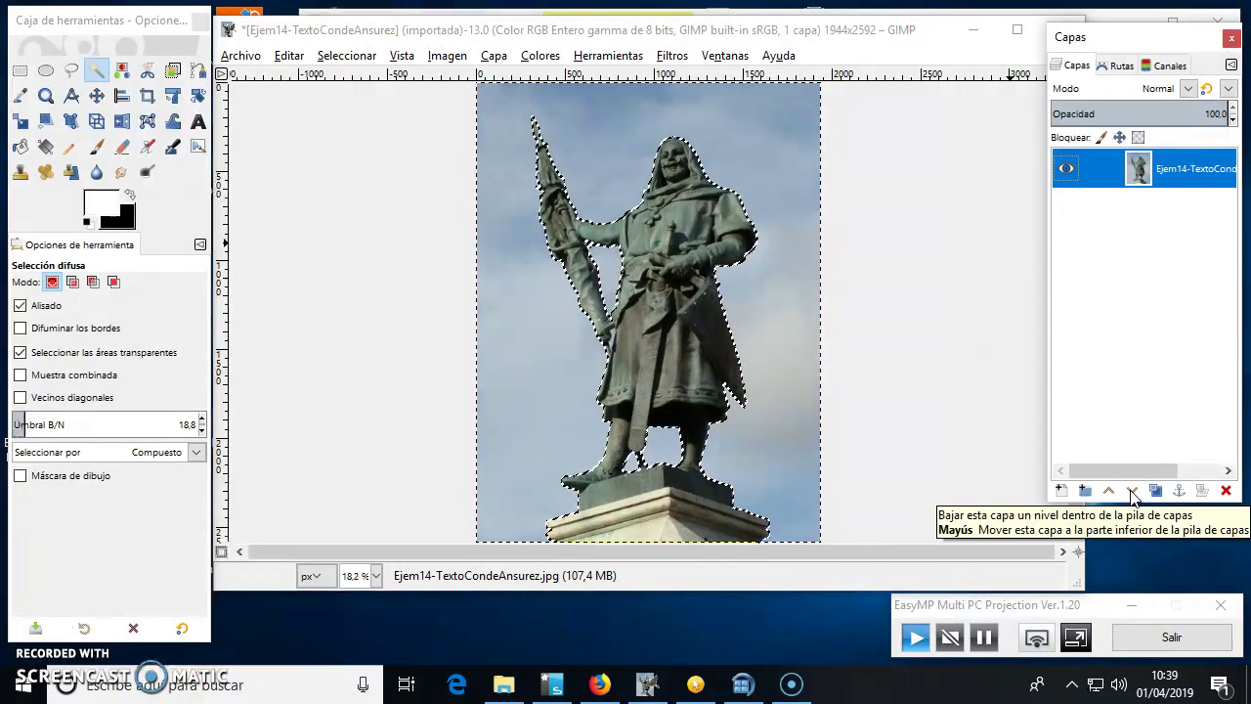
key("Delete")
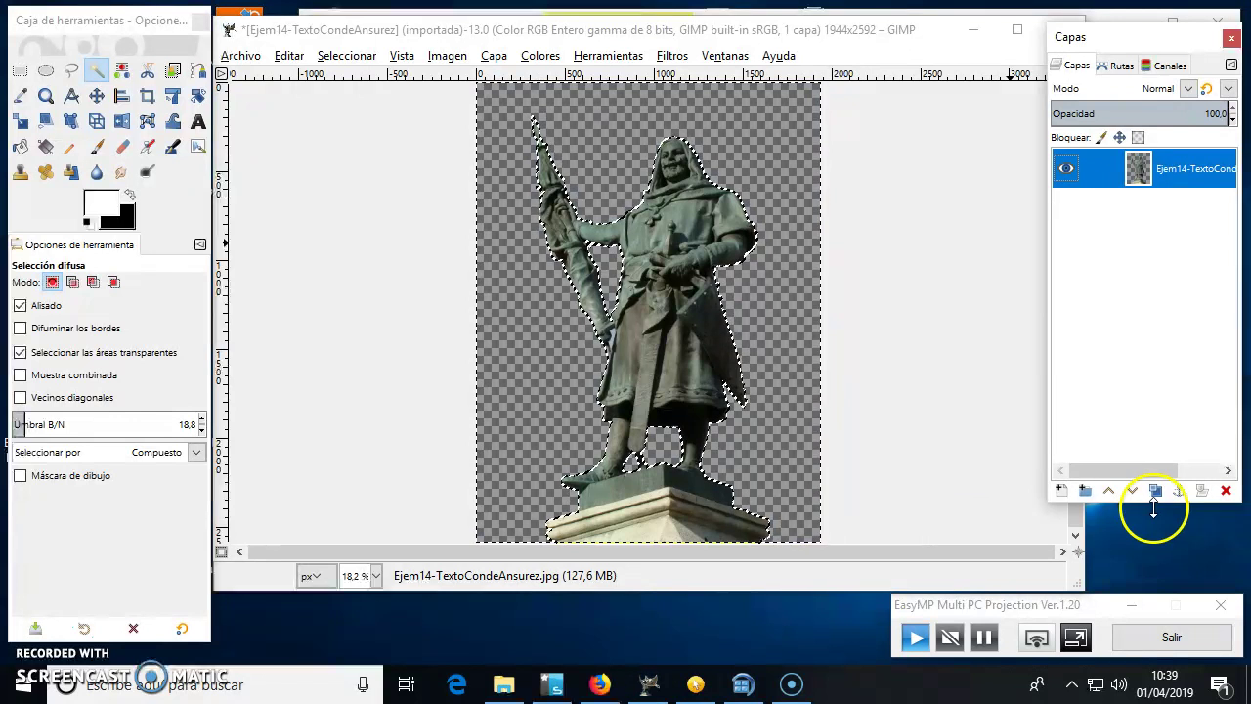
right_click(1153, 207)
Step: Create a black-filled layer named borde and move it below the statue photo
left_click(1087, 116)
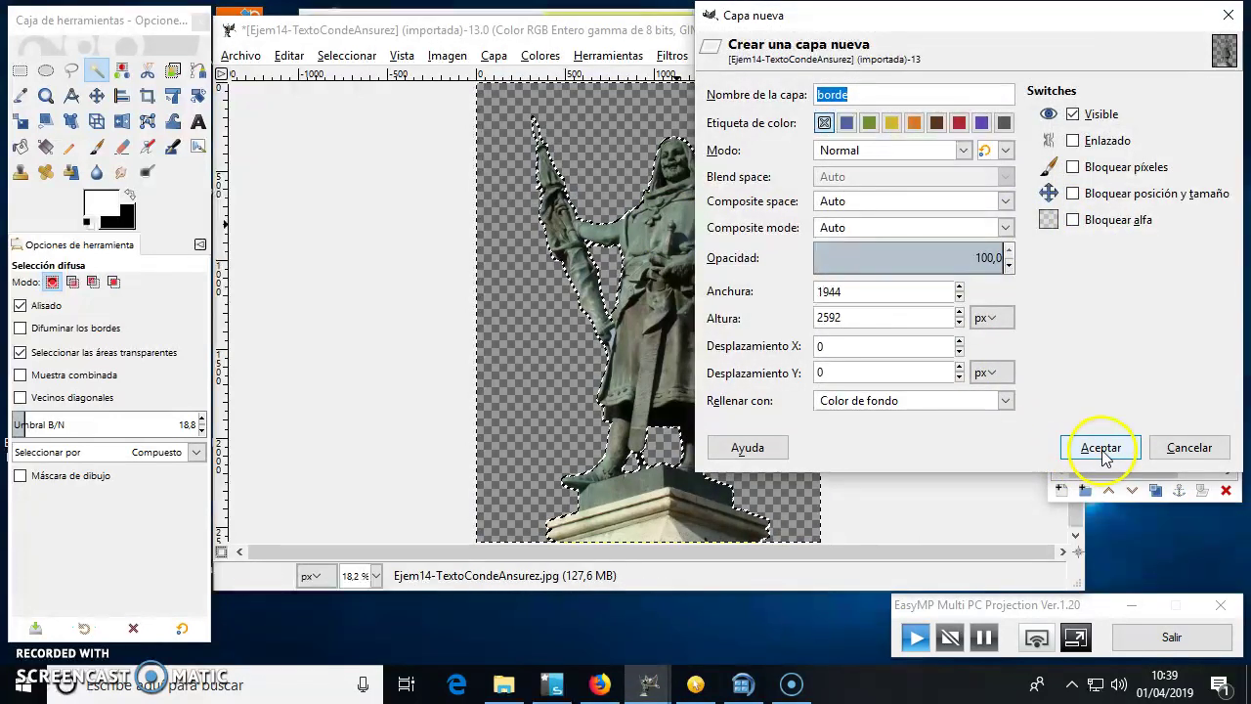
left_click(1075, 449)
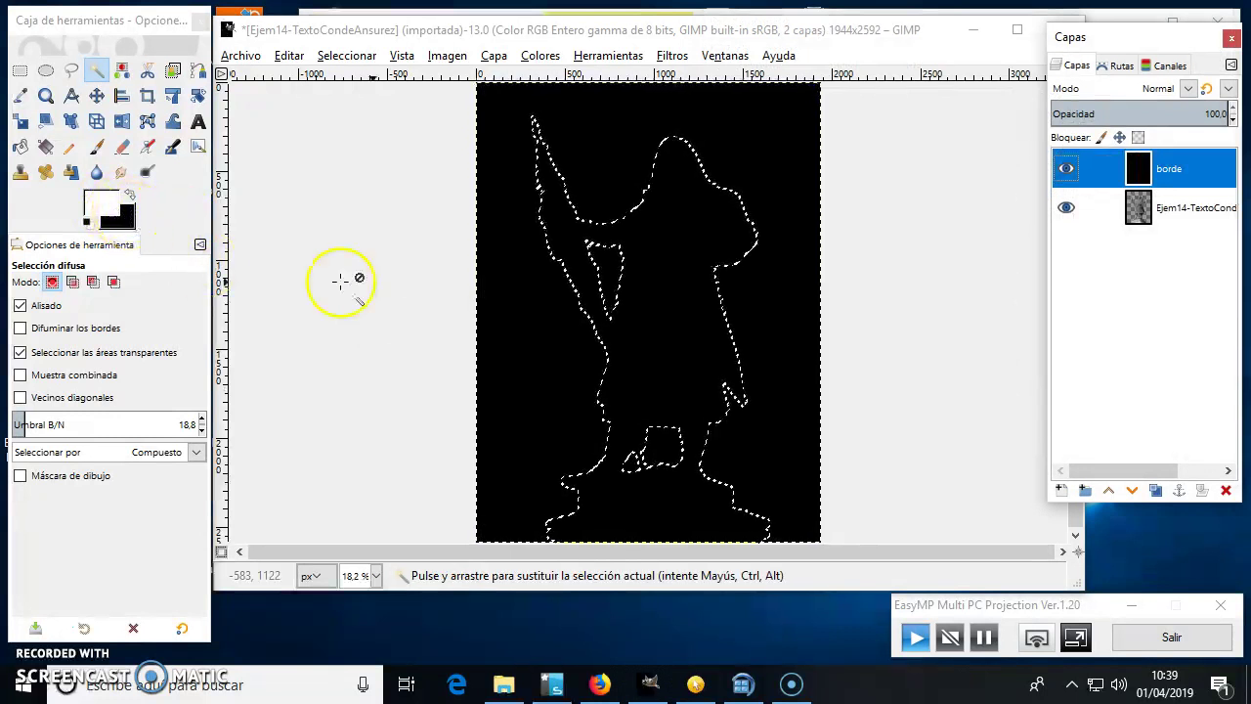
left_click_drag(1138, 171, 1132, 235)
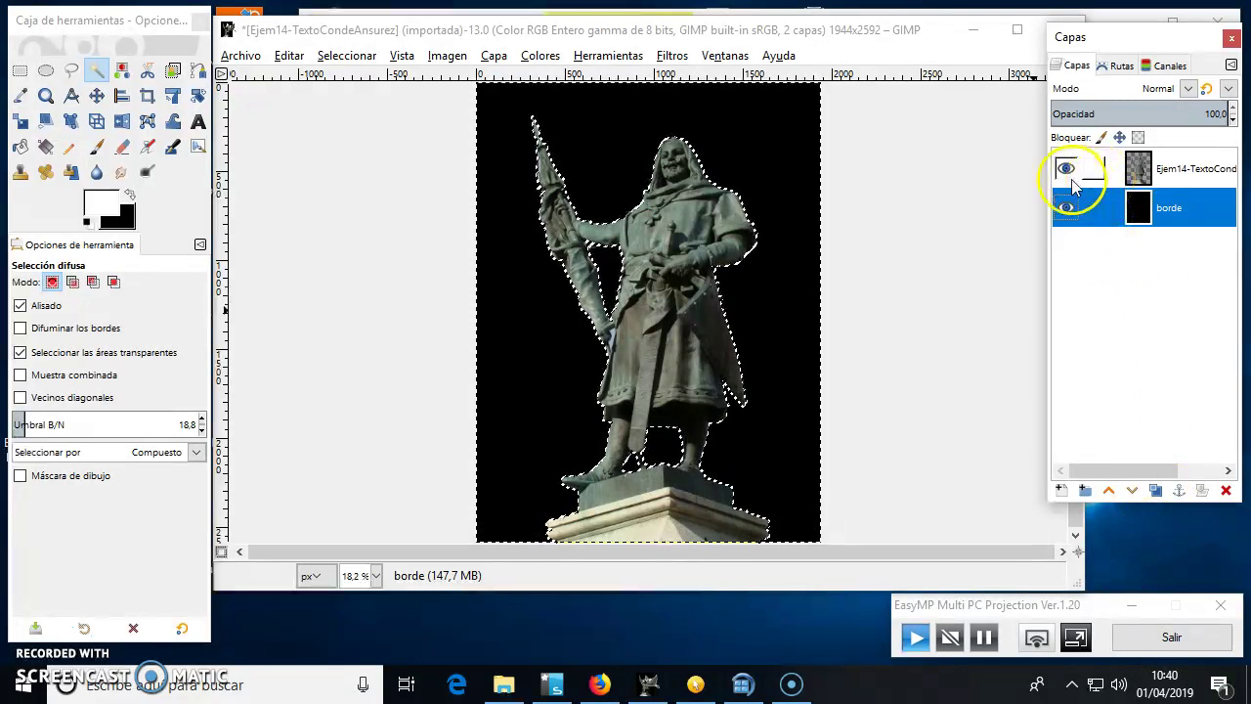
Step: Clear the selection with Select > None to prepare for adding text
left_click(346, 55)
left_click(362, 100)
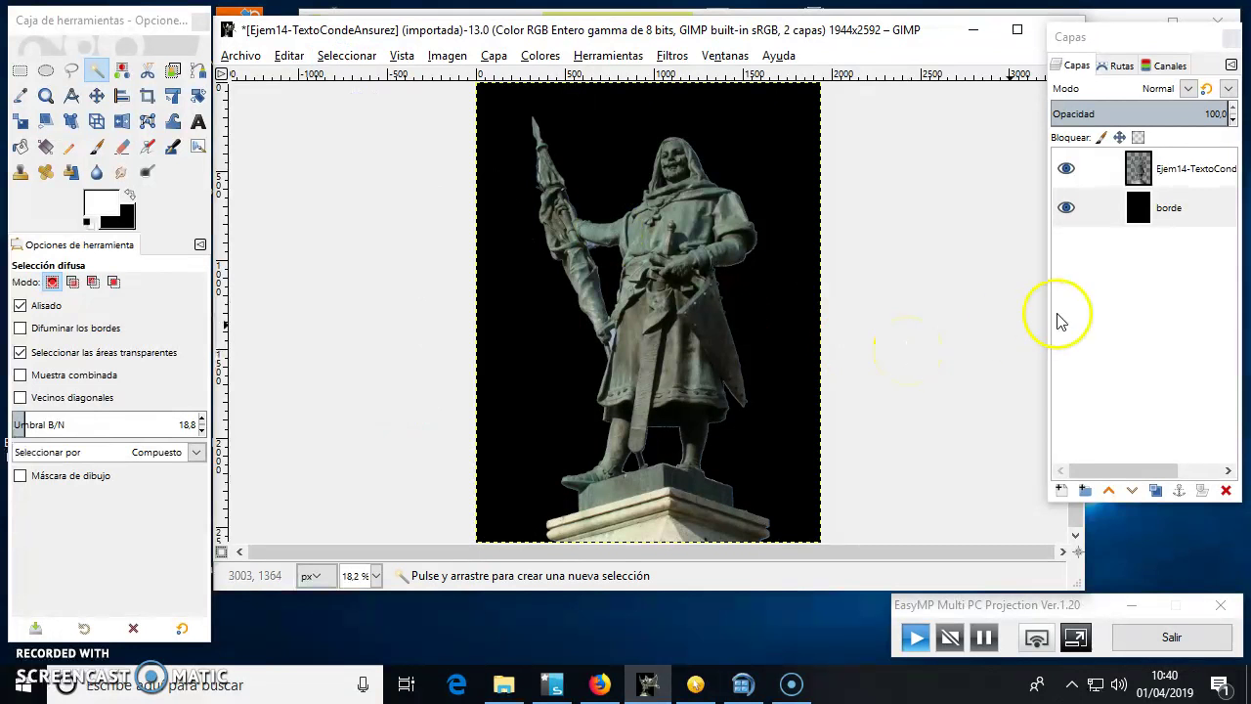
left_click(198, 121)
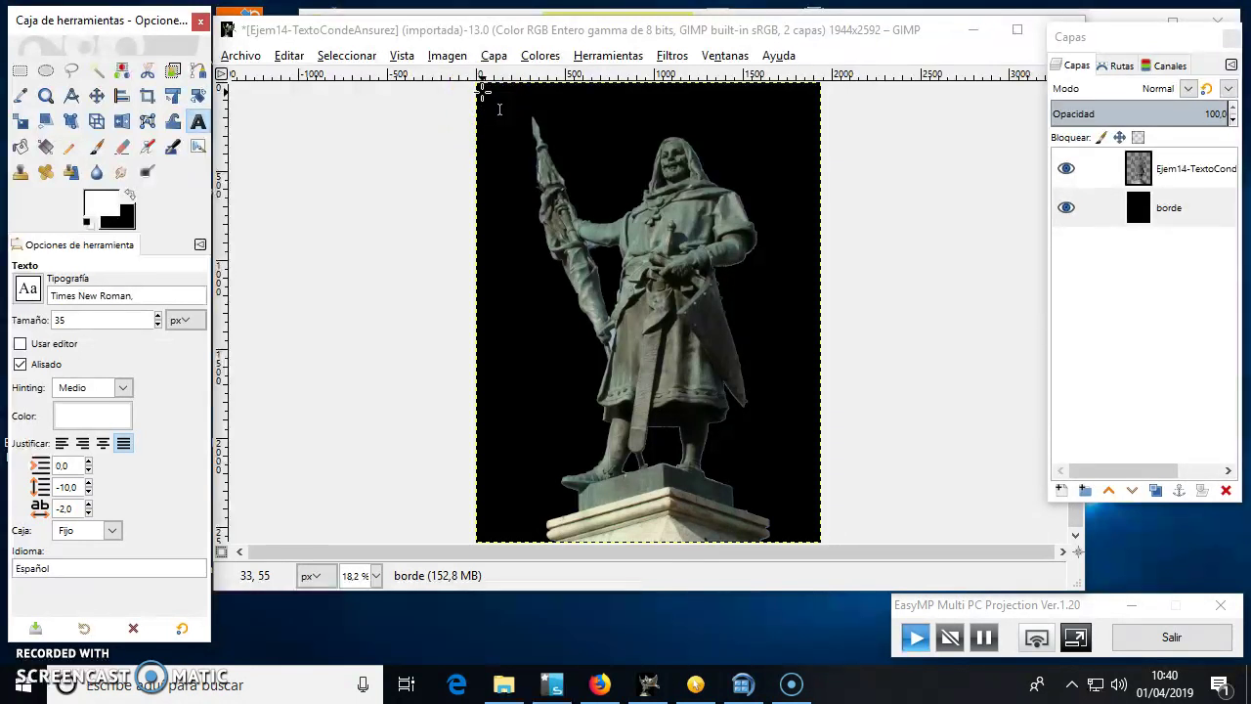
Step: Type 'Centro de Enseñanza Gregorio Fez - y medio' in white 35 px Times New Roman at the top-left
left_click(481, 88)
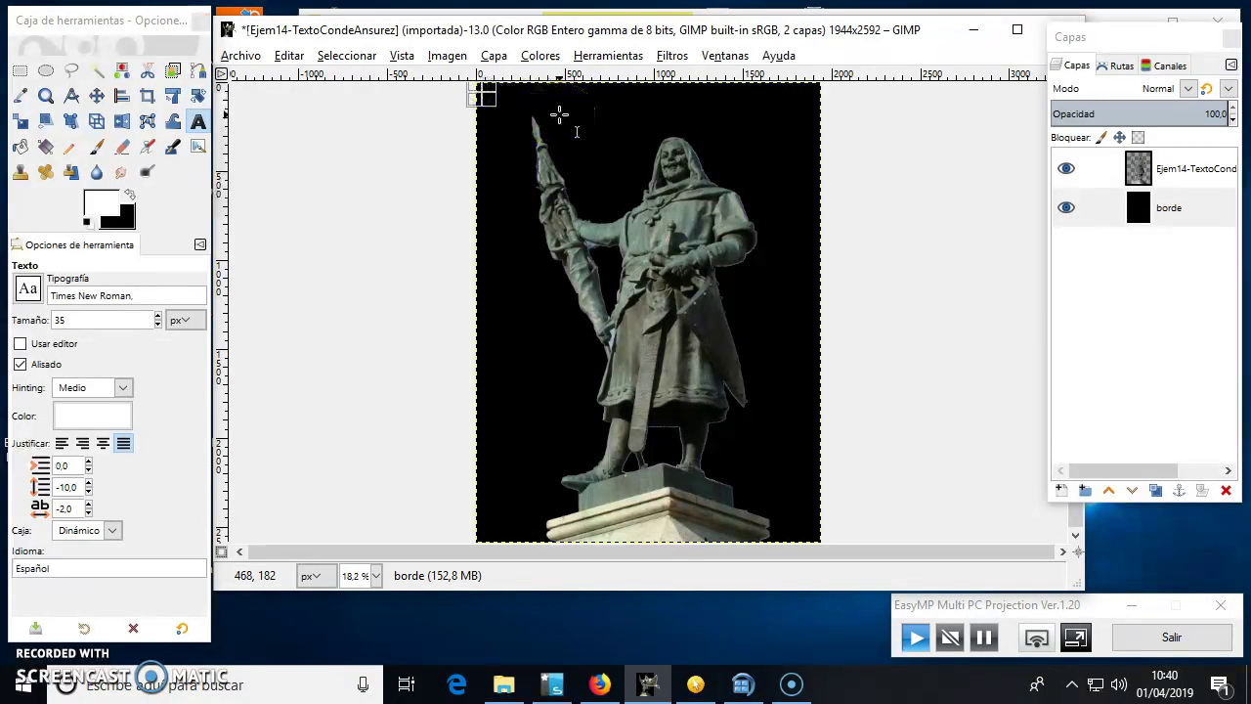
type("Centro de Enseñanza Gregorio F")
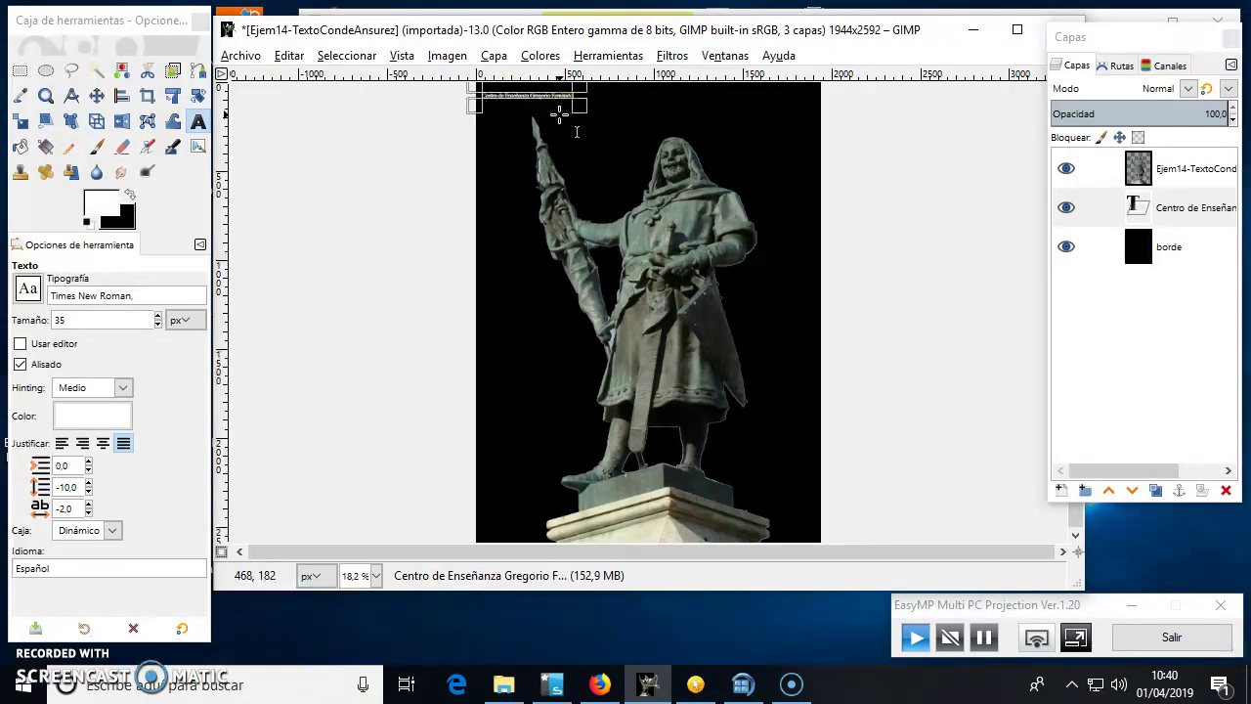
type("ez -")
type(" y medio")
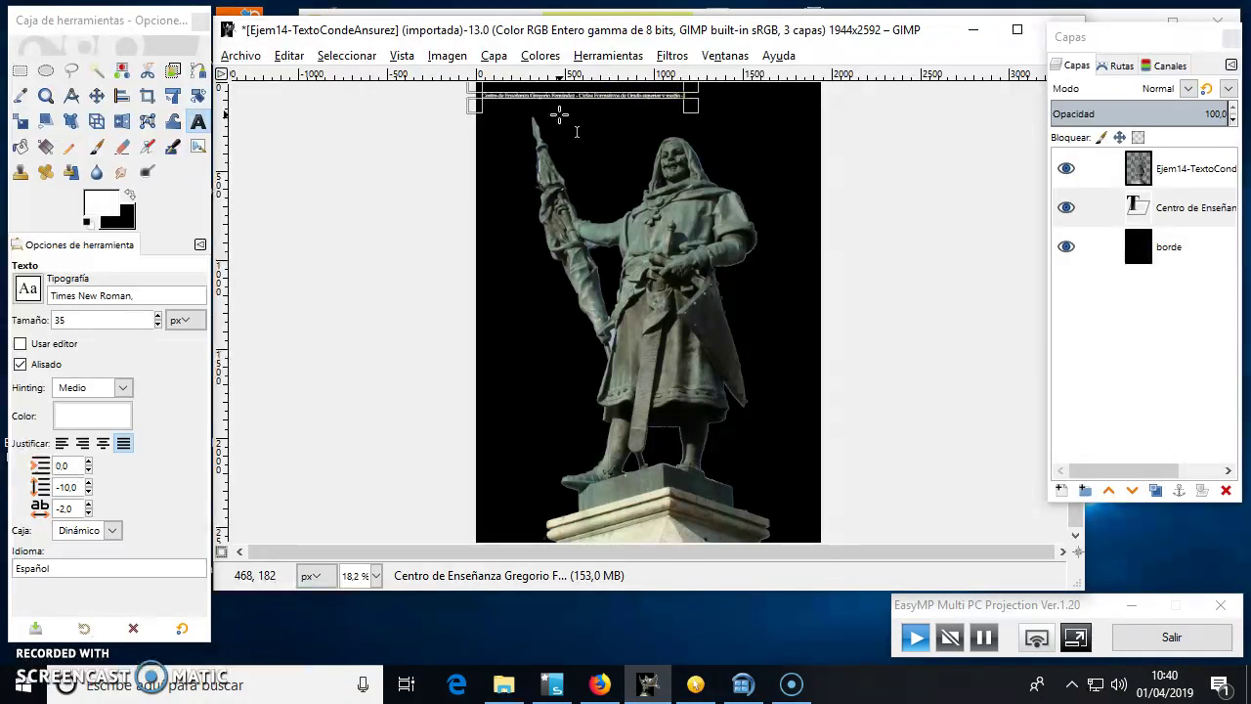
key("ctrl+a")
key("Escape")
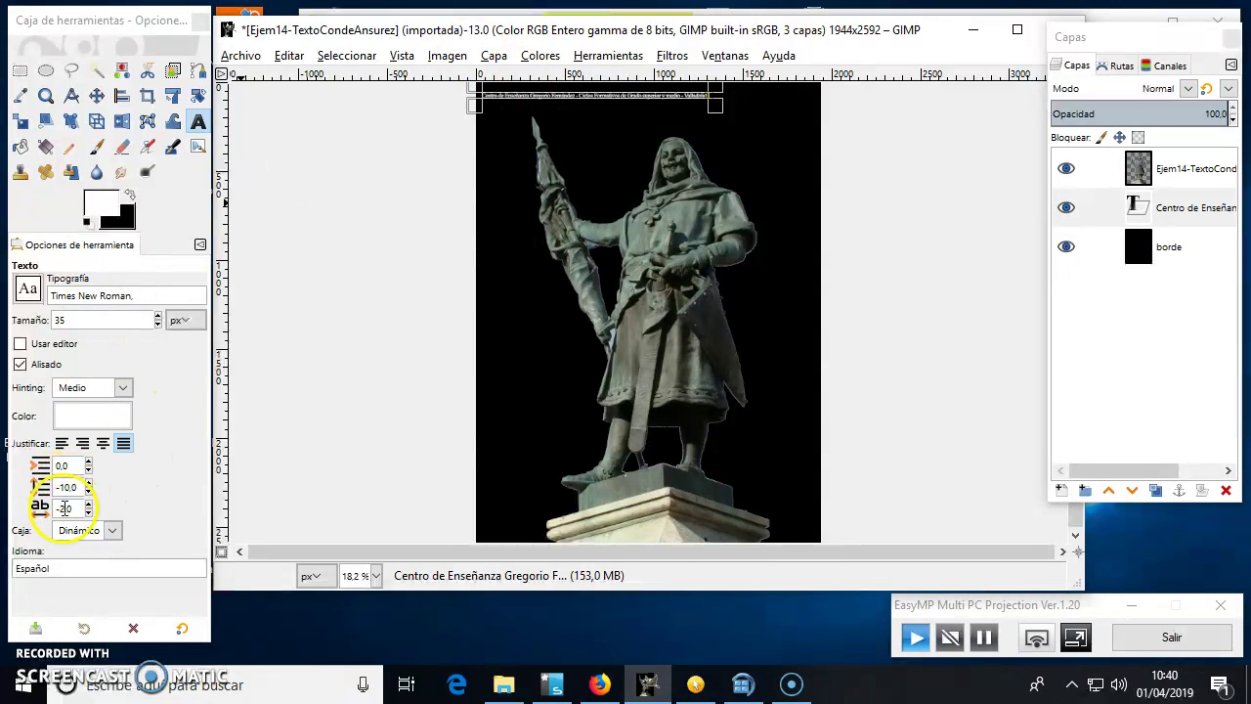
Step: Stretch the text box over the whole image and resume editing at the end of the top line
left_click(717, 115)
left_click_drag(716, 115, 788, 330)
left_click(684, 106)
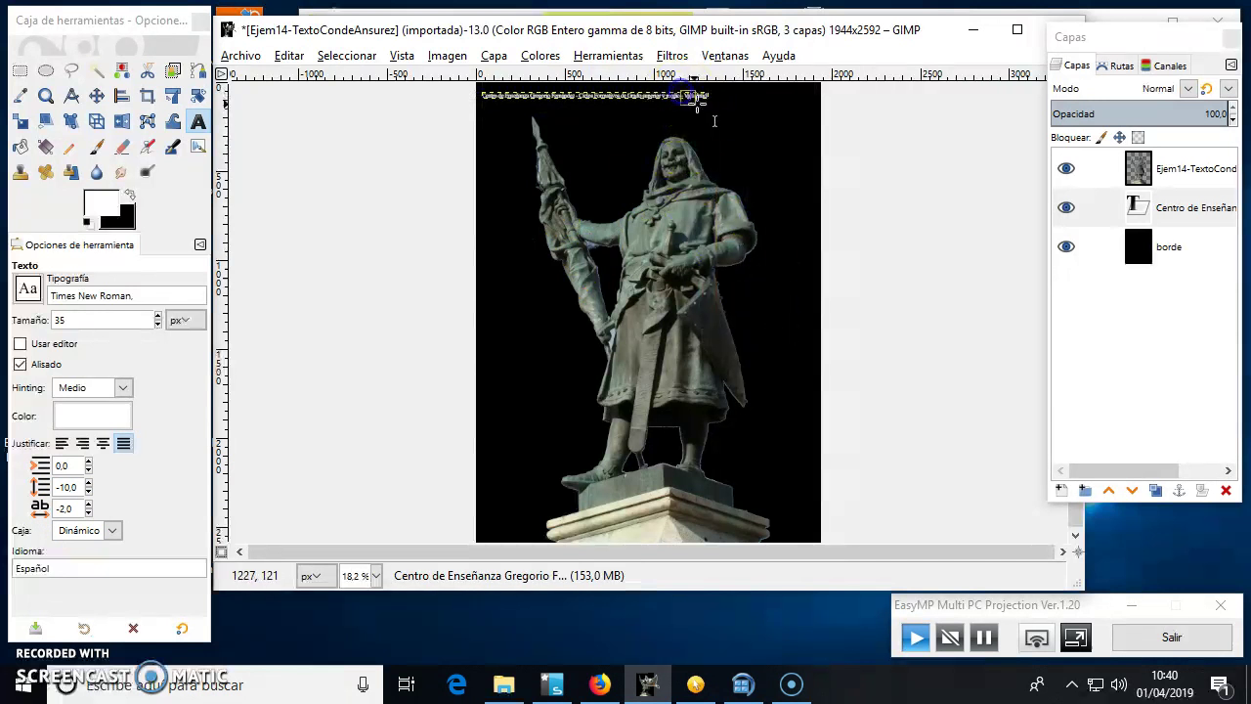
left_click(710, 96)
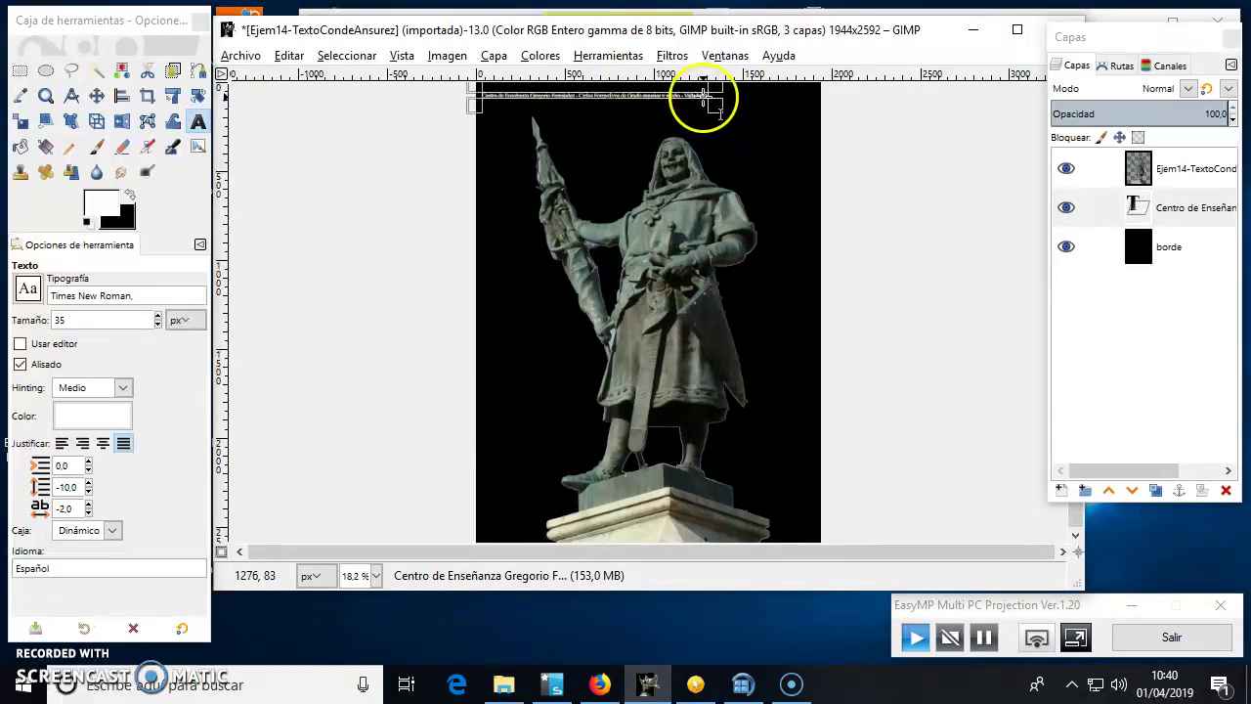
left_click_drag(713, 107, 827, 558)
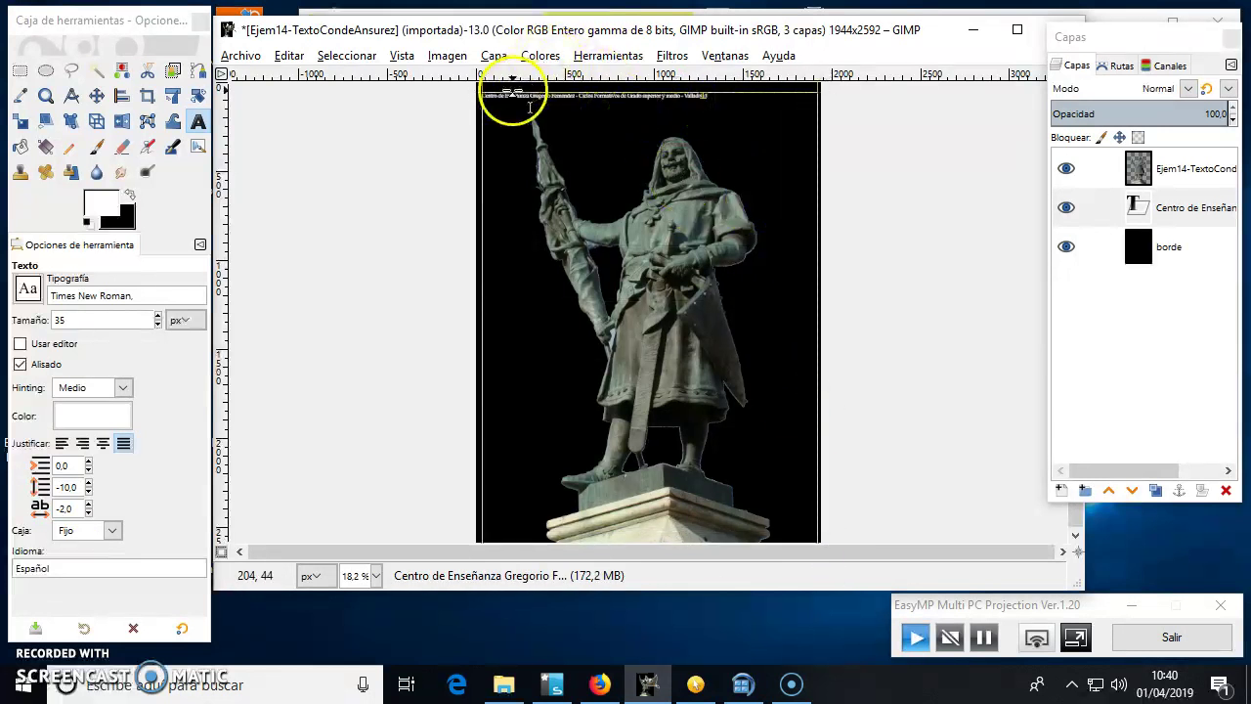
left_click(754, 85)
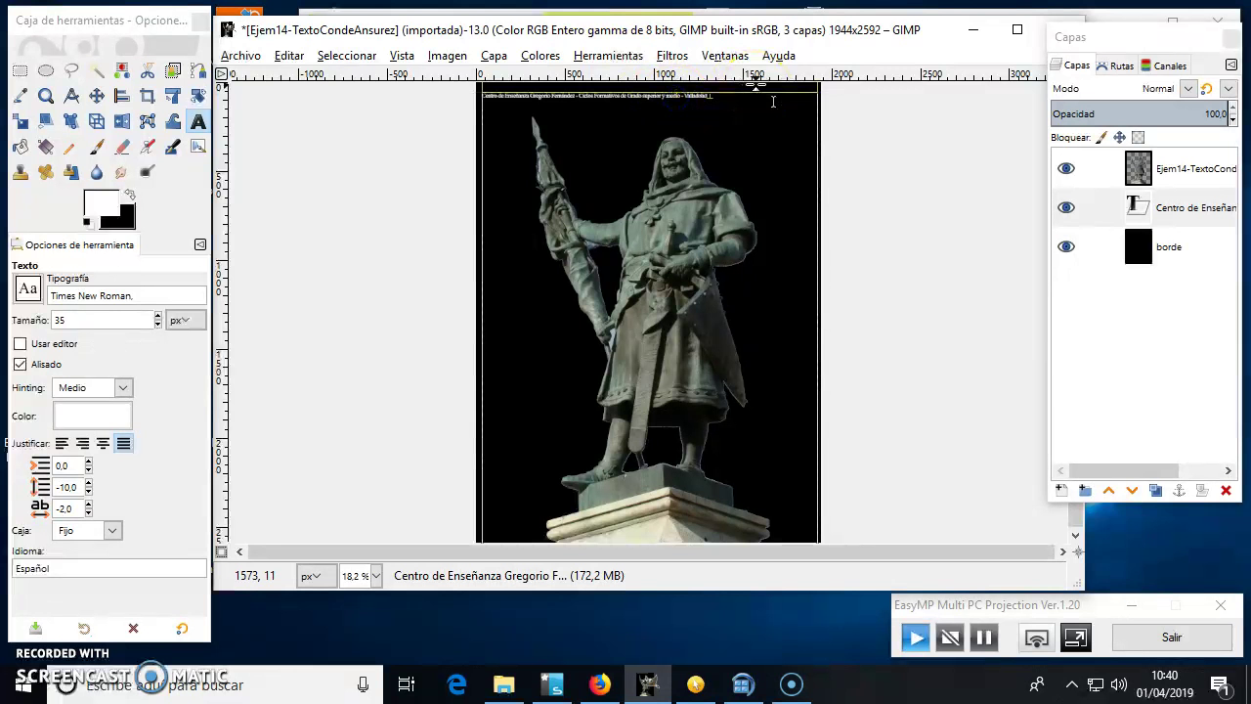
Step: Paste the sentence six more times down to the statue's base, then select all the text
key("ctrl+v")
key("ctrl+v")
key("ctrl+v")
key("ctrl+v")
key("ctrl+v")
key("ctrl+v")
key("ctrl+v")
key("ctrl+v")
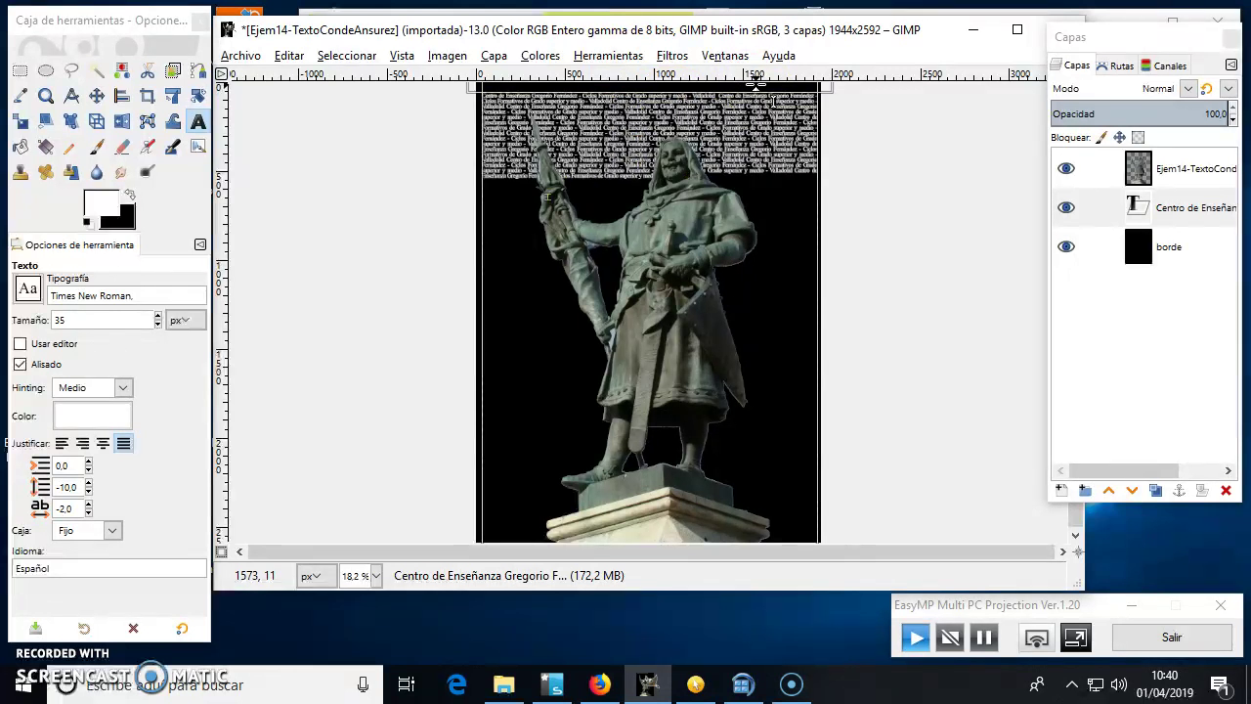
key("ctrl+v")
key("ctrl+v")
key("ctrl+v")
key("ctrl+v")
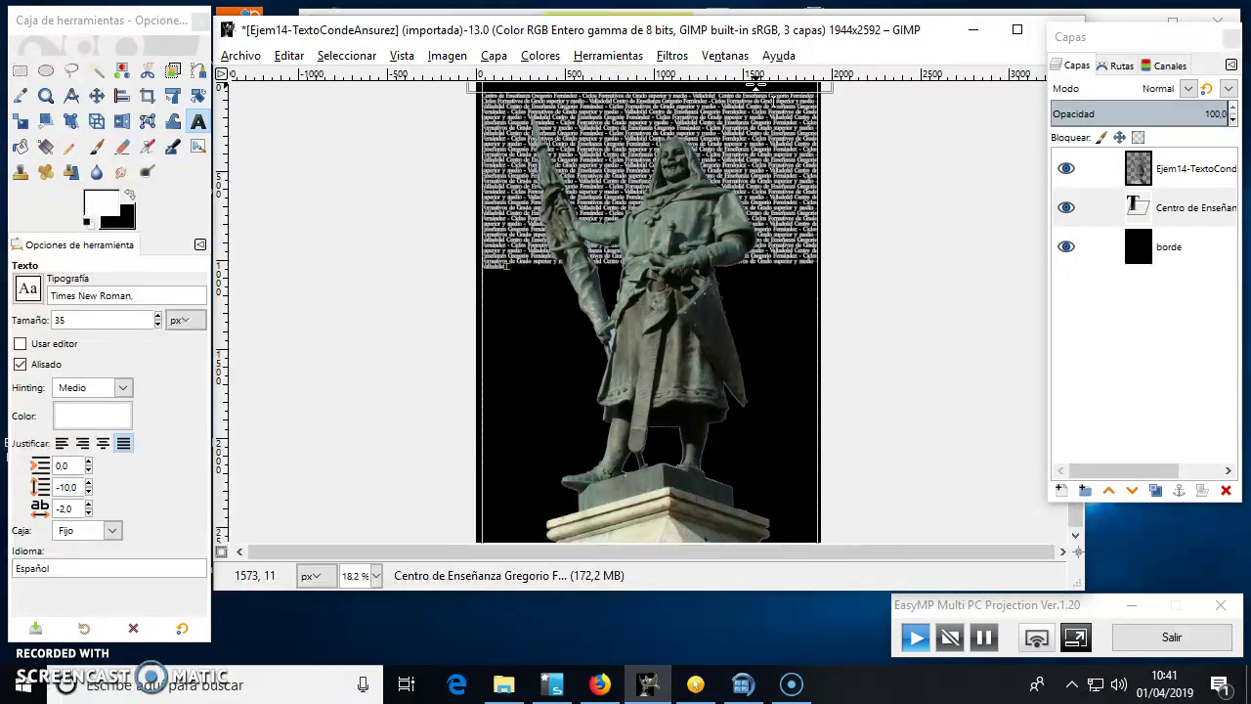
key("ctrl+v")
key("ctrl+v")
key("ctrl+v")
key("ctrl+v")
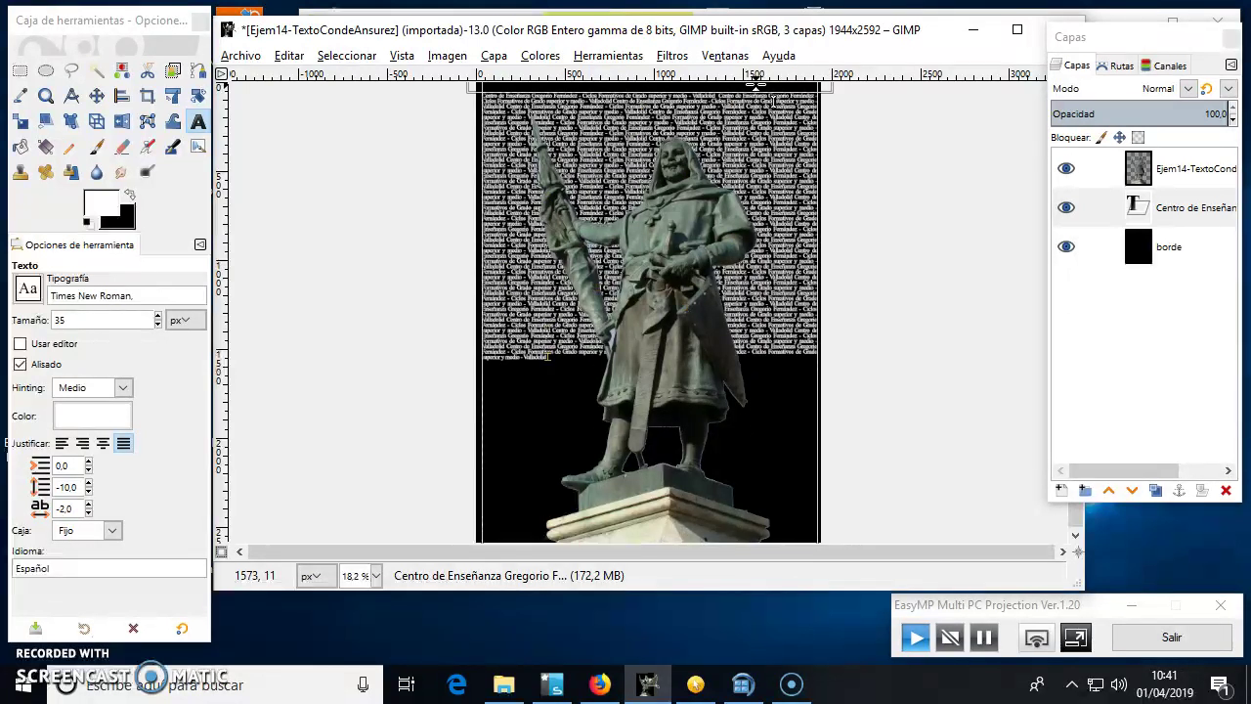
key("ctrl+v")
key("ctrl+v")
key("ctrl+v")
key("ctrl+v")
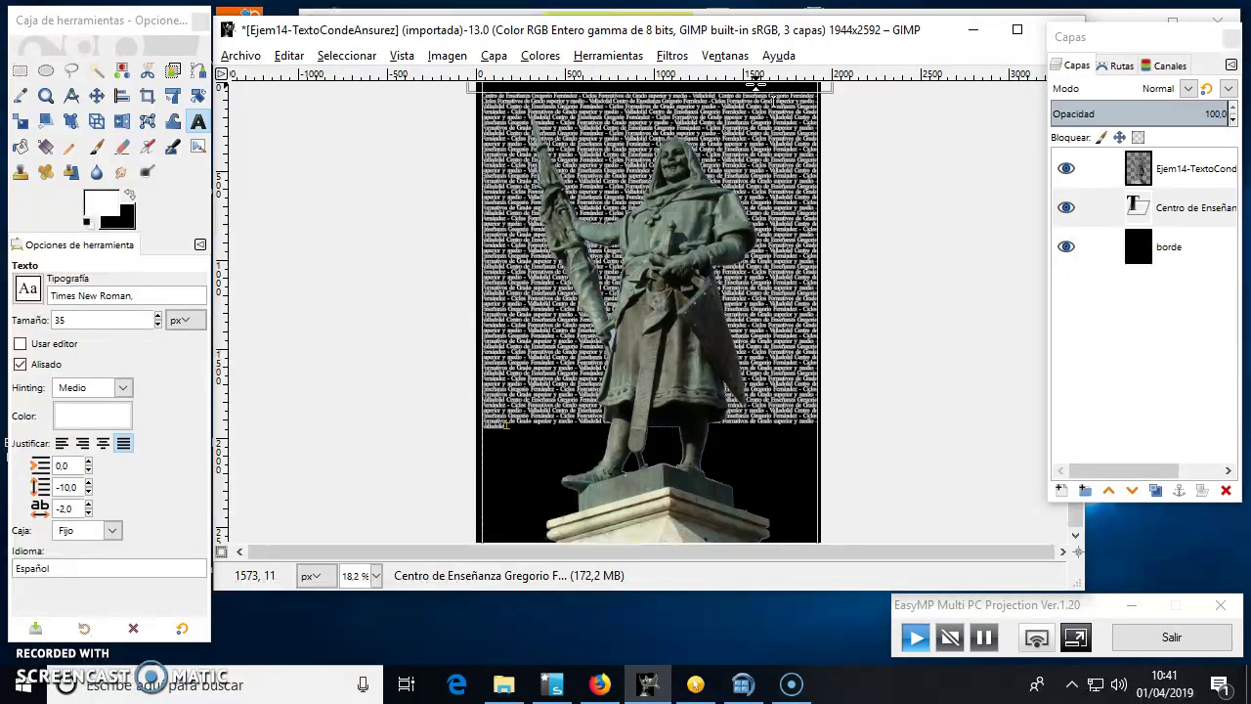
key("ctrl+v")
key("ctrl+v")
key("ctrl+v")
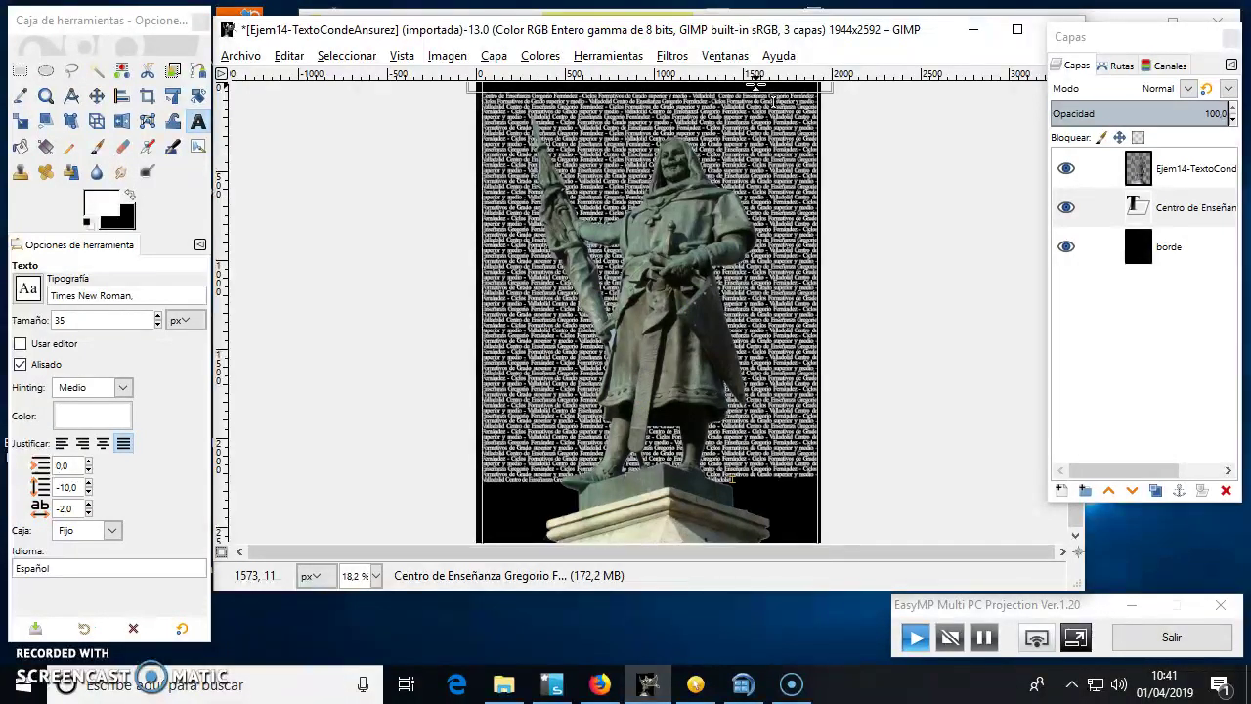
key("ctrl+v")
key("ctrl+v")
key("ctrl+v")
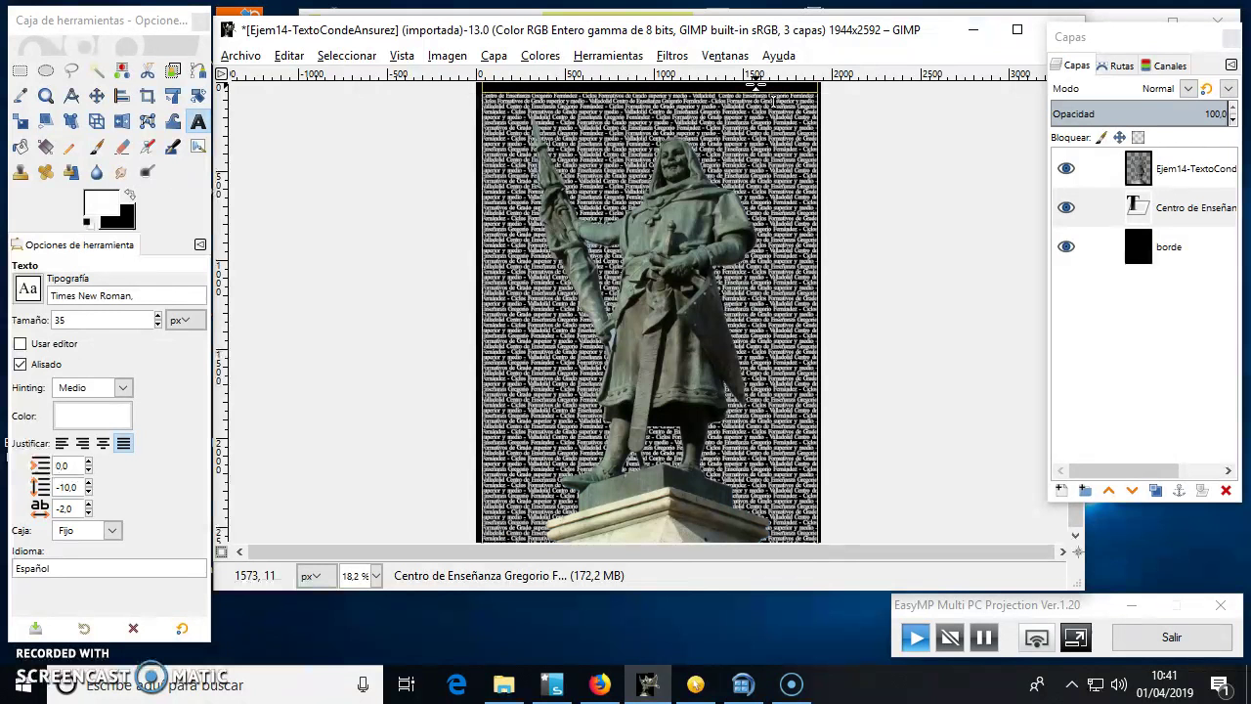
key("ctrl+a")
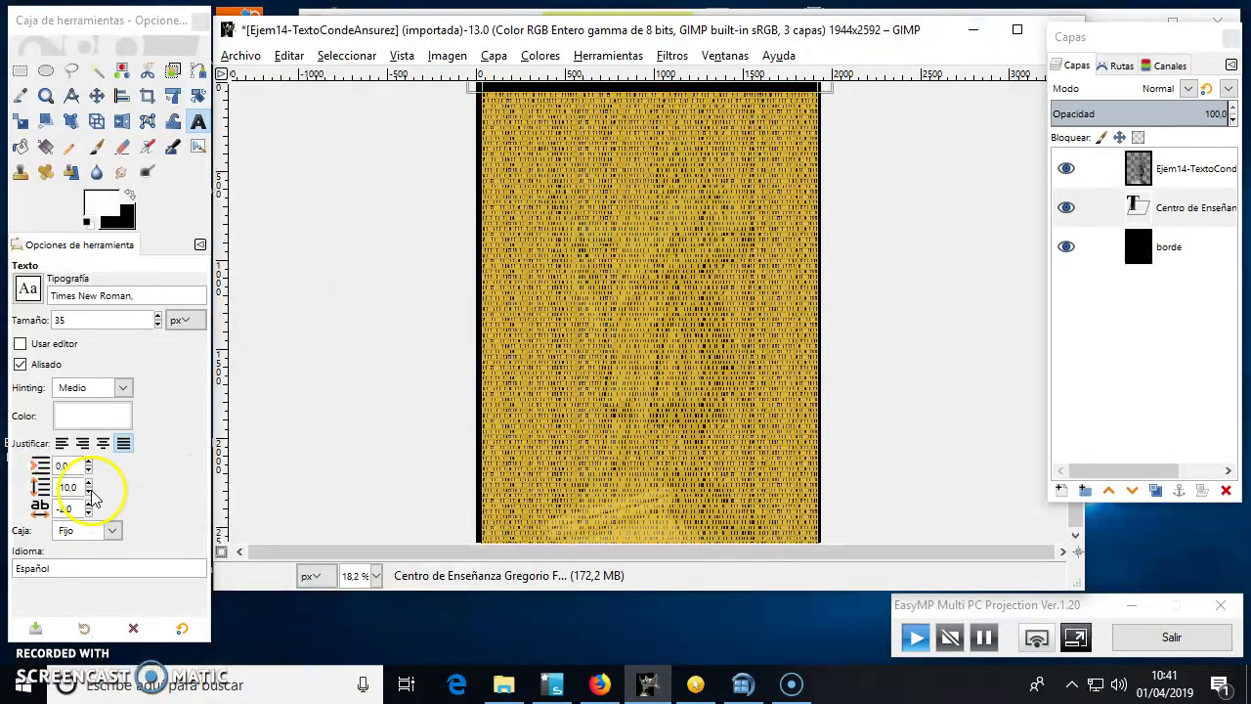
Step: Tighten the text to line spacing -11.0 and letter spacing -3.0
left_click(88, 484)
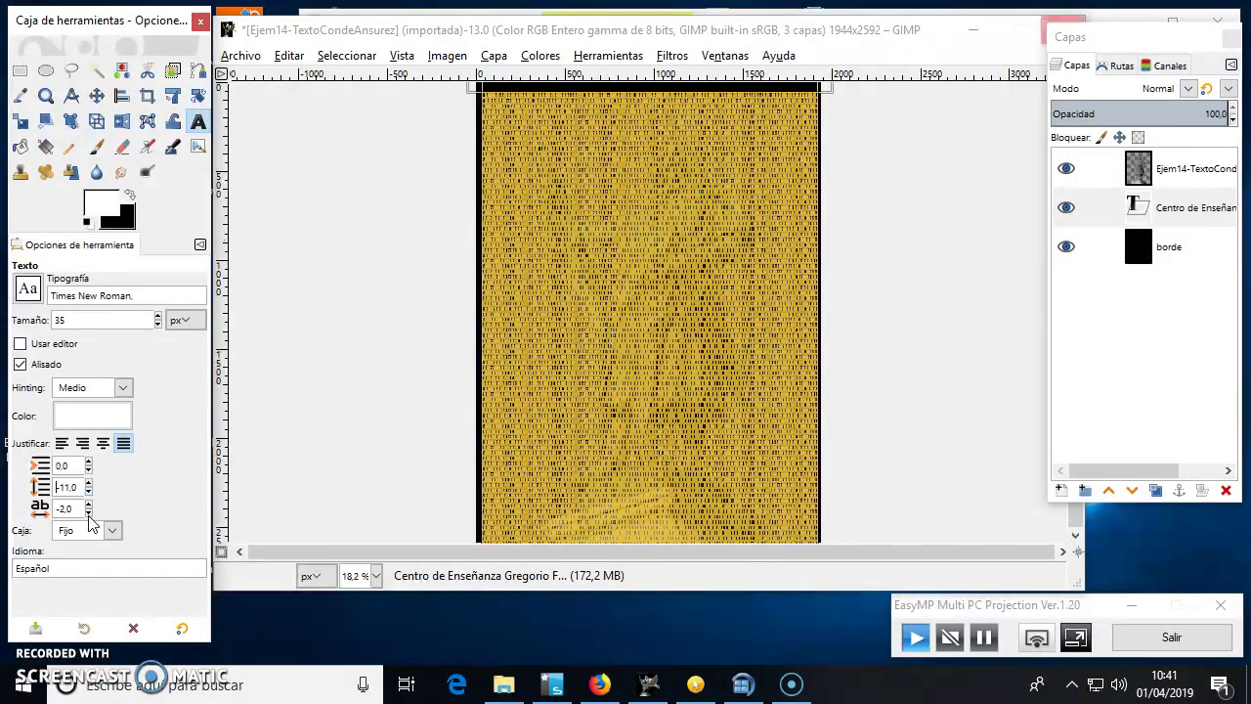
left_click(89, 521)
left_click(110, 506)
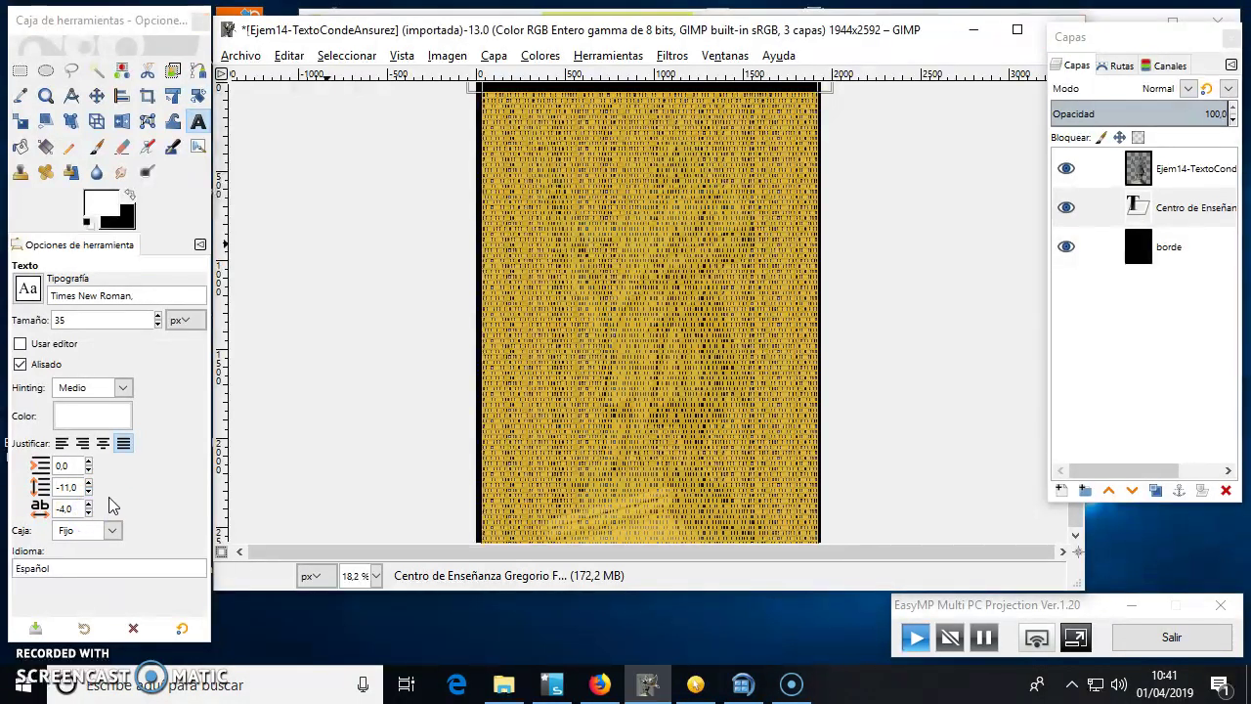
left_click(89, 505)
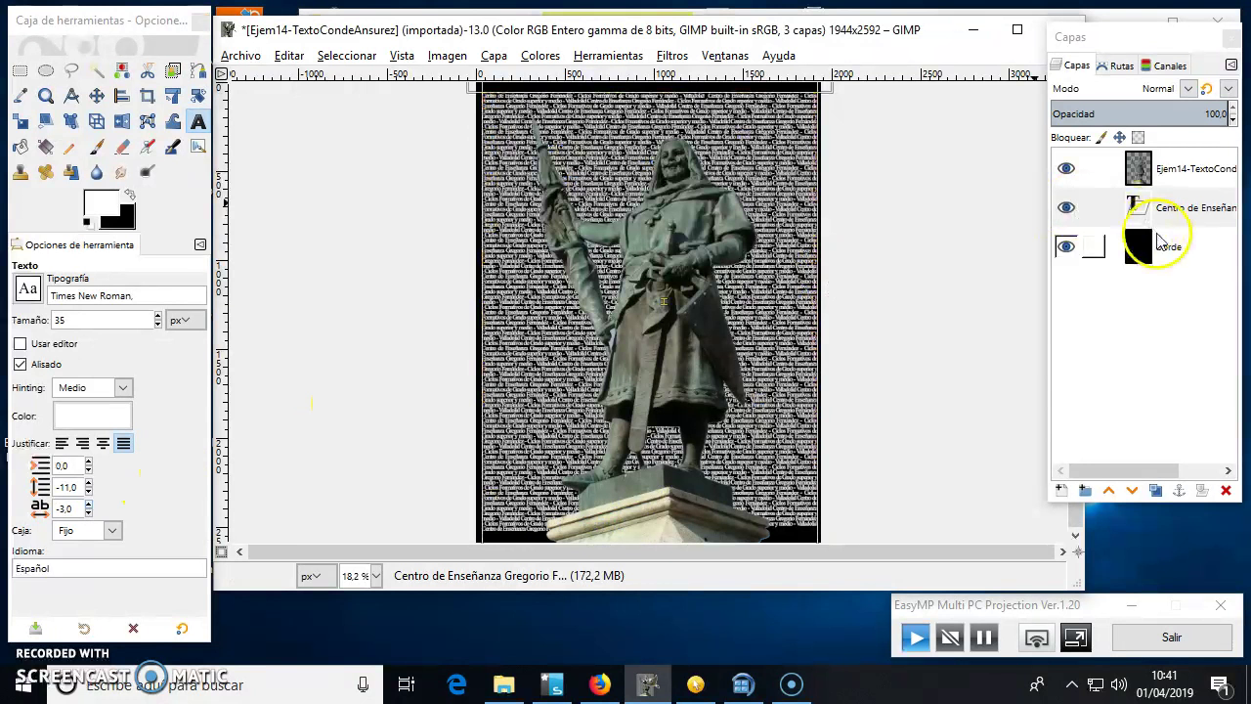
Step: Move the repeated-text layer above the Ejem14 statue photo layer
left_click(1171, 211)
left_click_drag(1170, 210, 1168, 164)
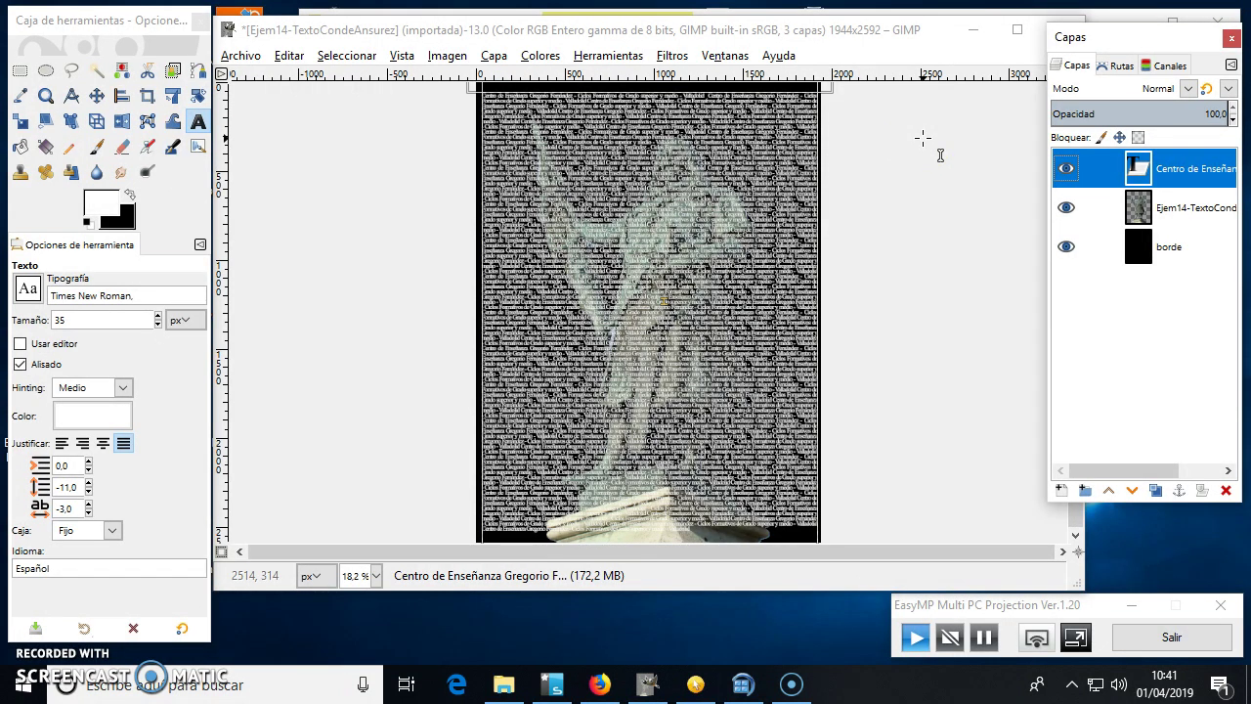
mouse_move(1183, 167)
left_mouse_down()
mouse_move(1173, 212)
mouse_move(1164, 205)
left_mouse_up()
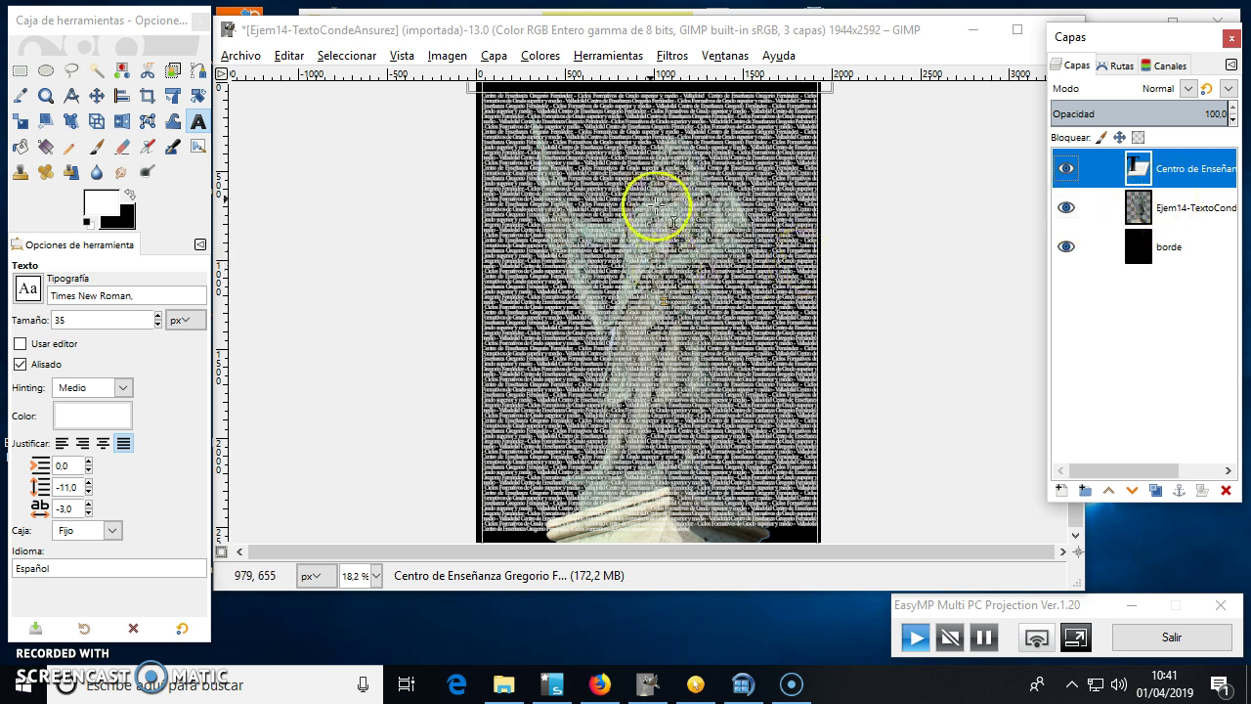
Step: Add a white, fully opaque layer mask to the Ejem14 statue layer
left_click_drag(1163, 215, 1154, 220)
left_click(1149, 211)
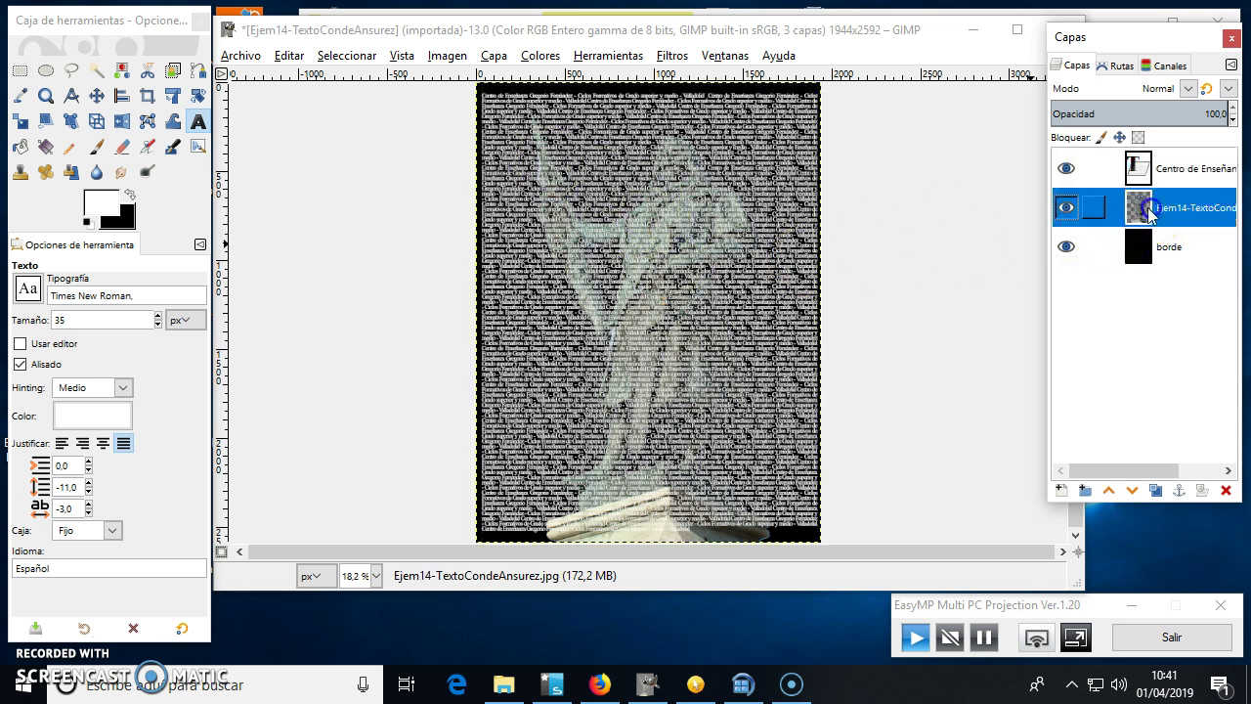
right_click(1149, 213)
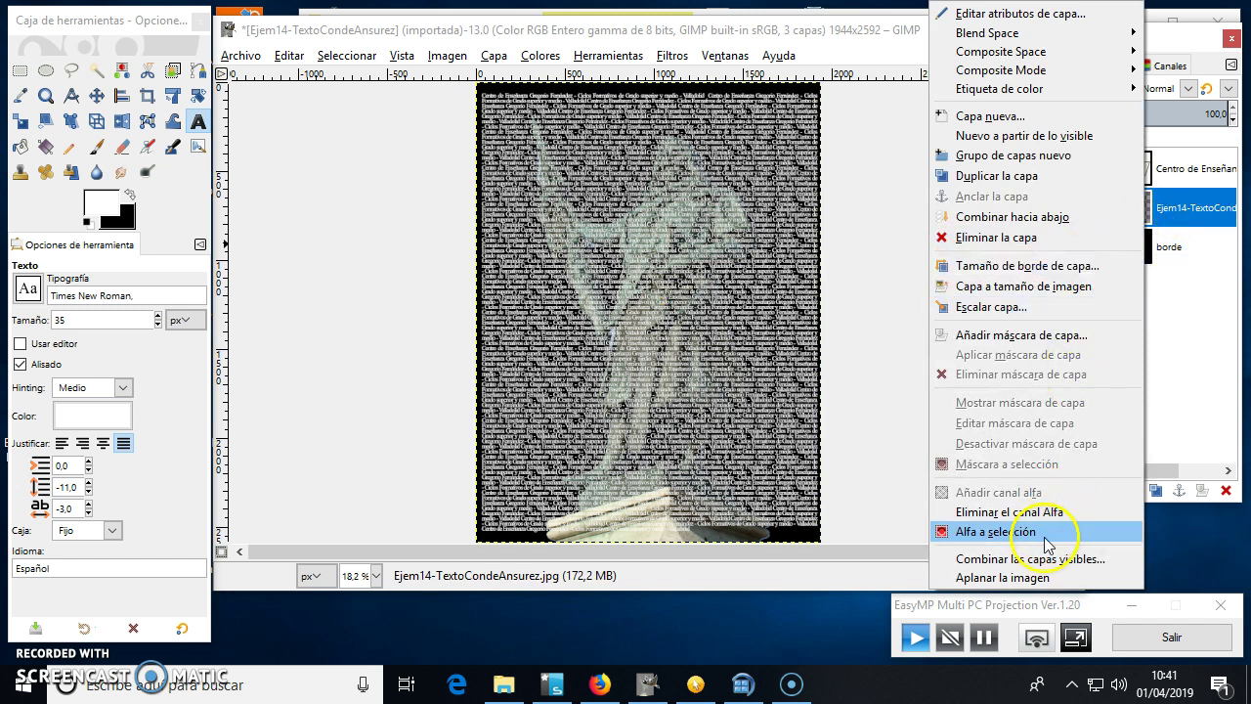
left_click(1078, 342)
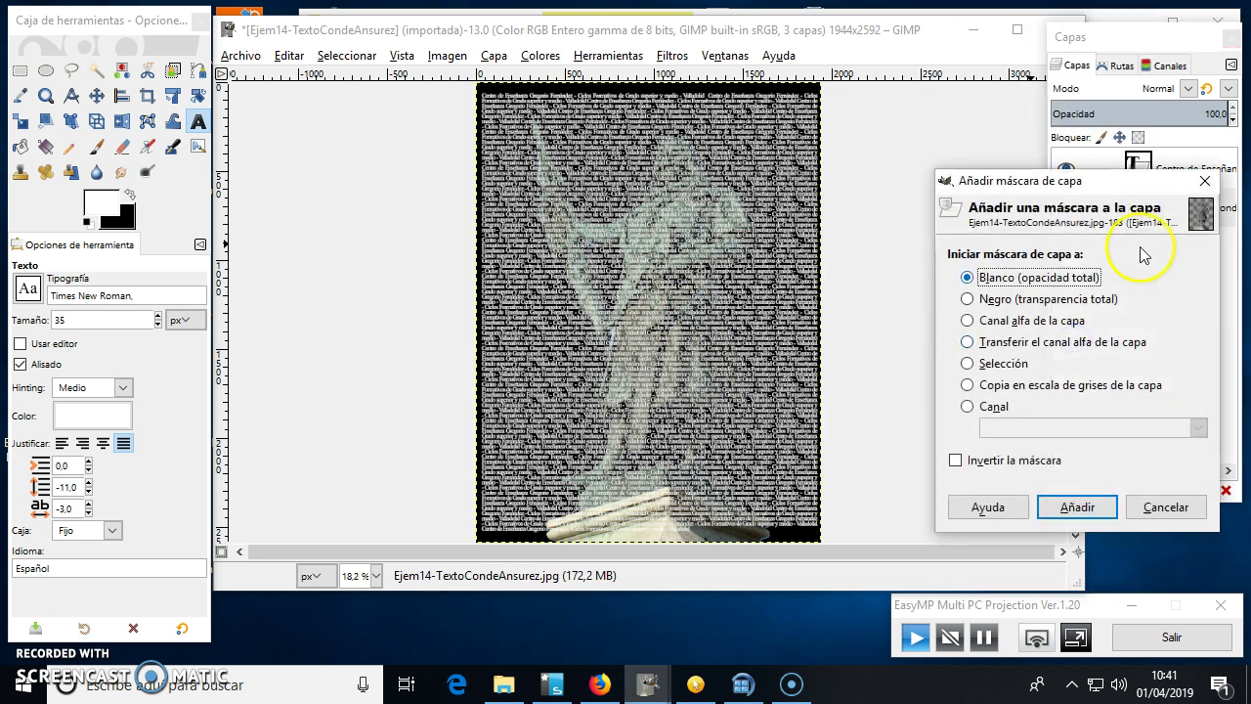
left_click(1094, 510)
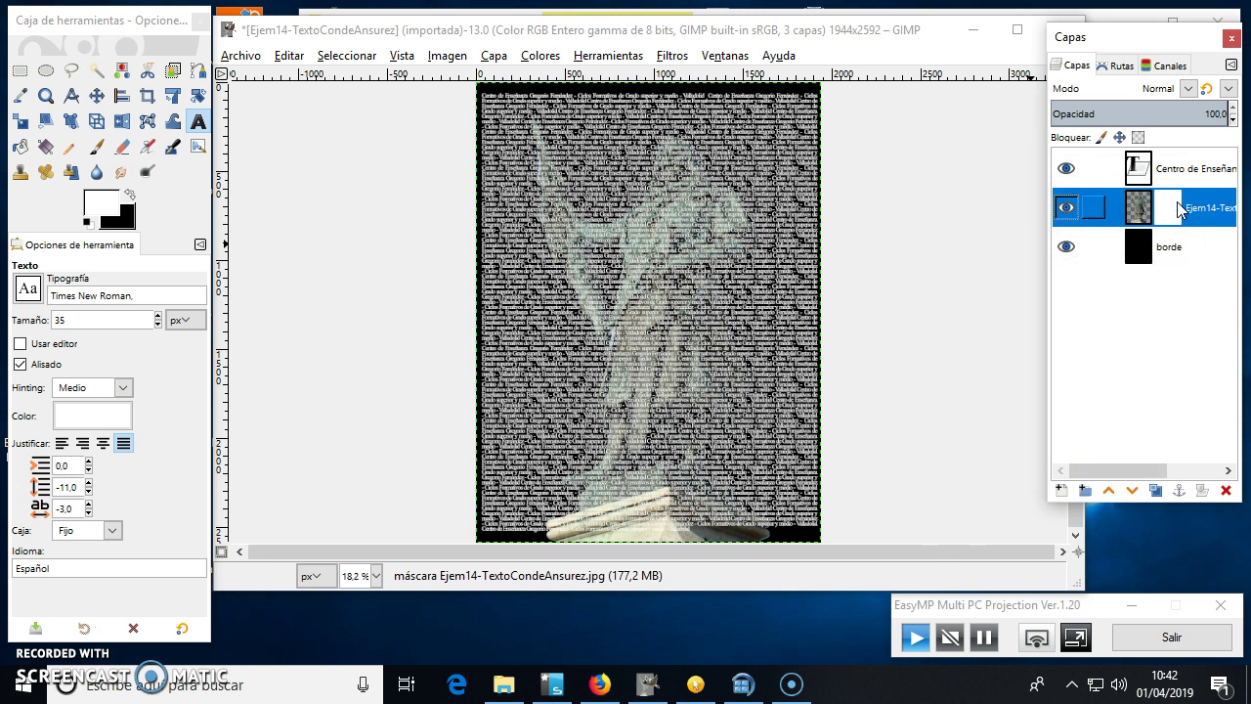
Step: Copy the repeated-text layer's pixels to the clipboard
left_click(1138, 205)
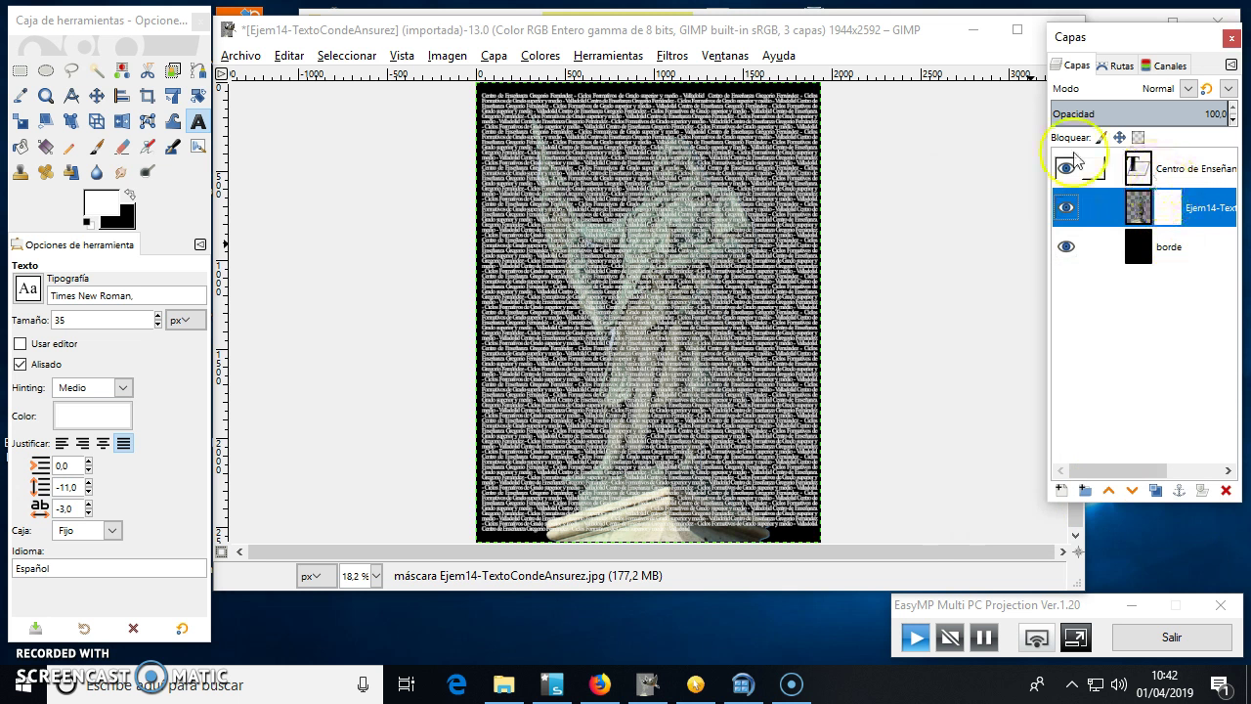
left_click(1197, 168)
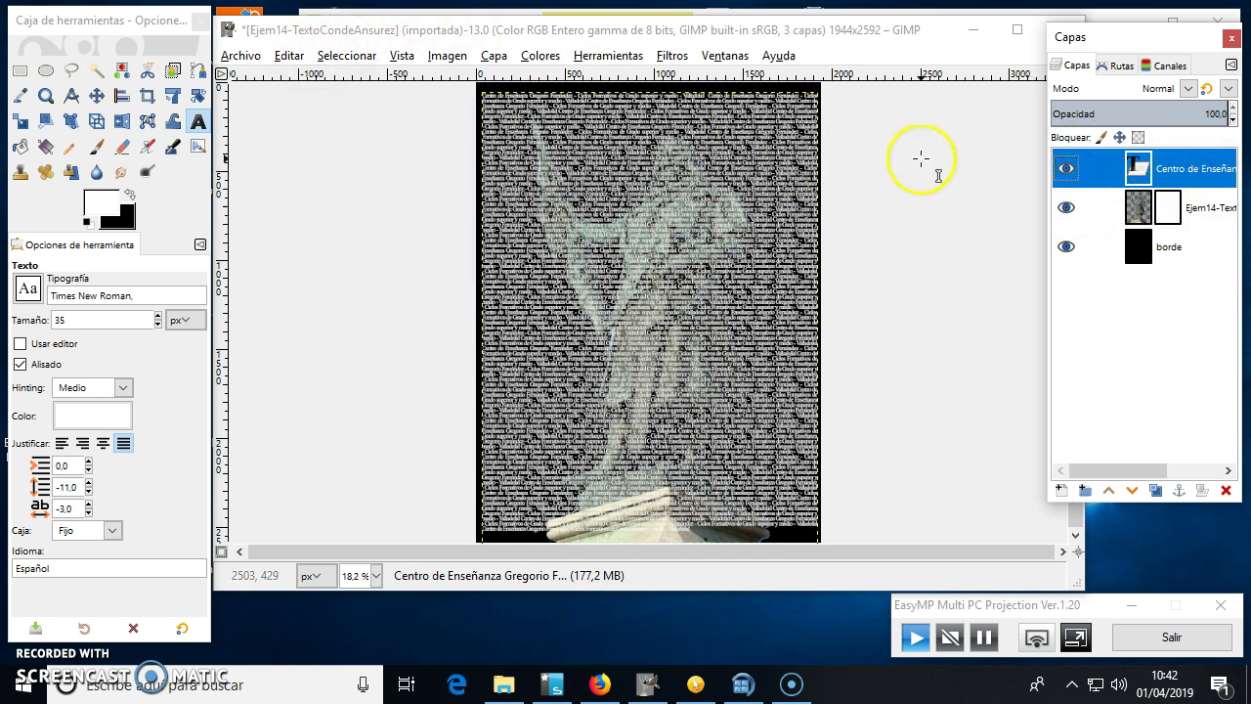
left_click(1134, 171)
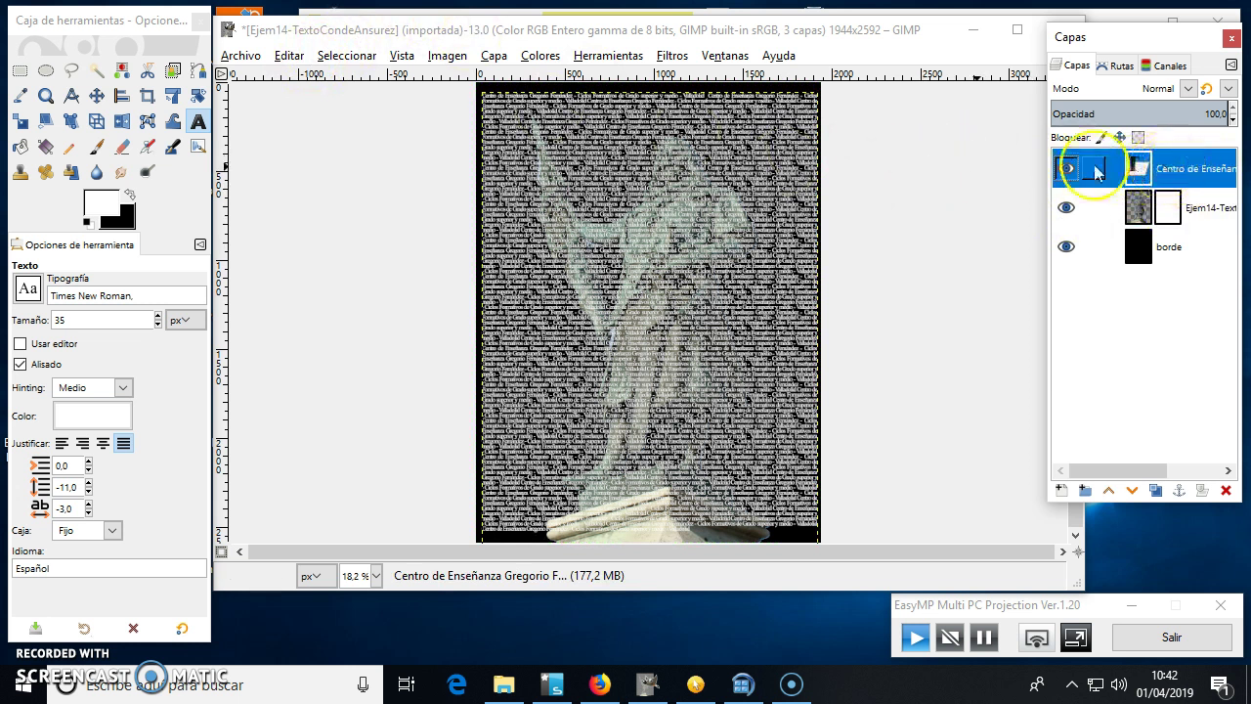
left_click(289, 56)
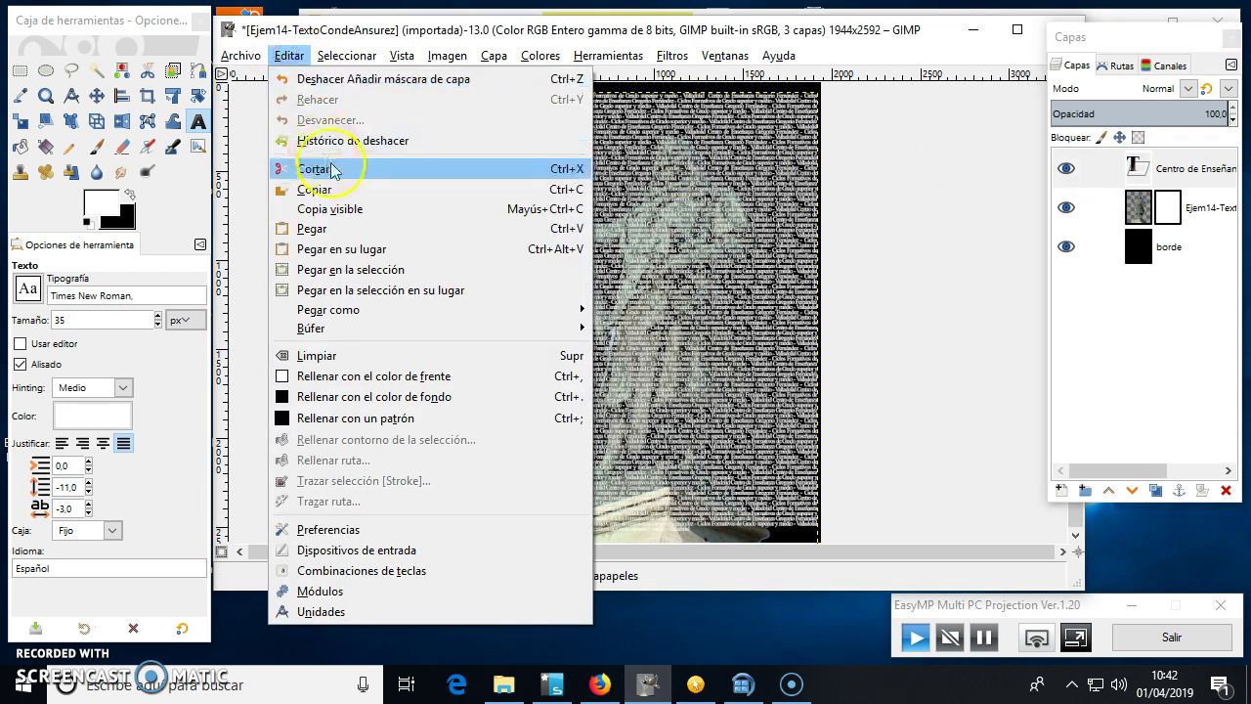
left_click(342, 191)
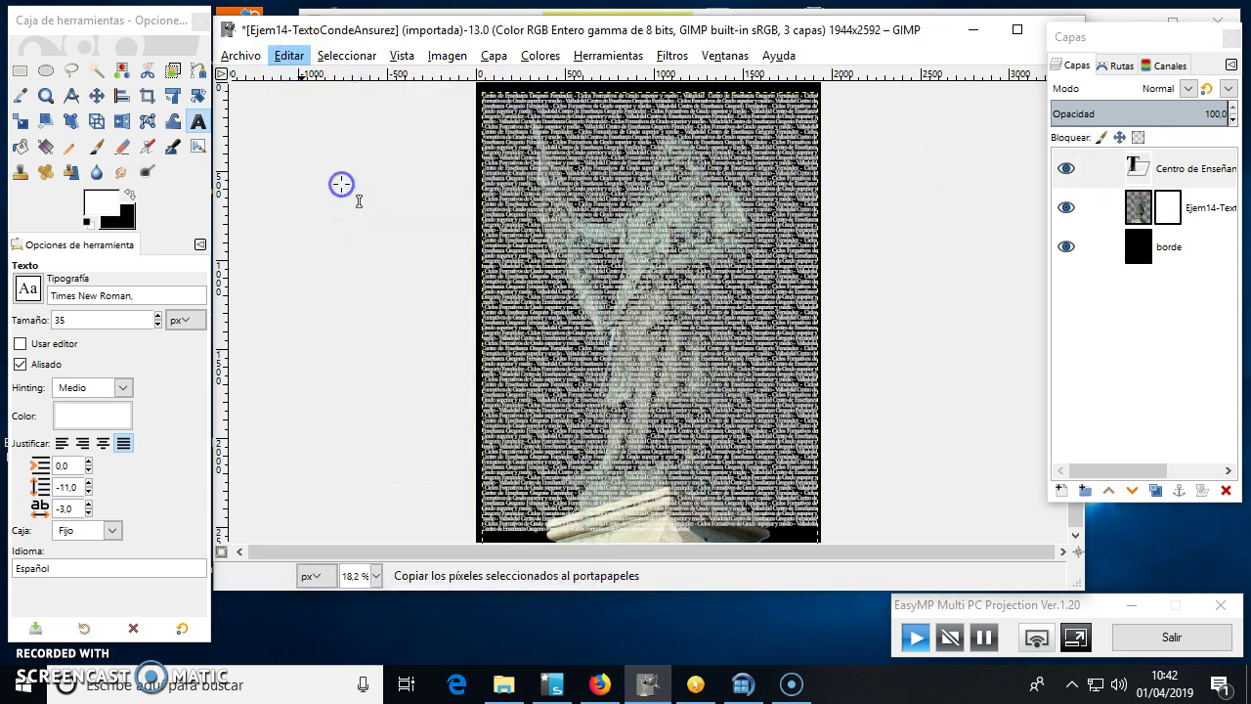
Step: Paste the text into the statue layer's mask and anchor the floating selection
left_click(1171, 207)
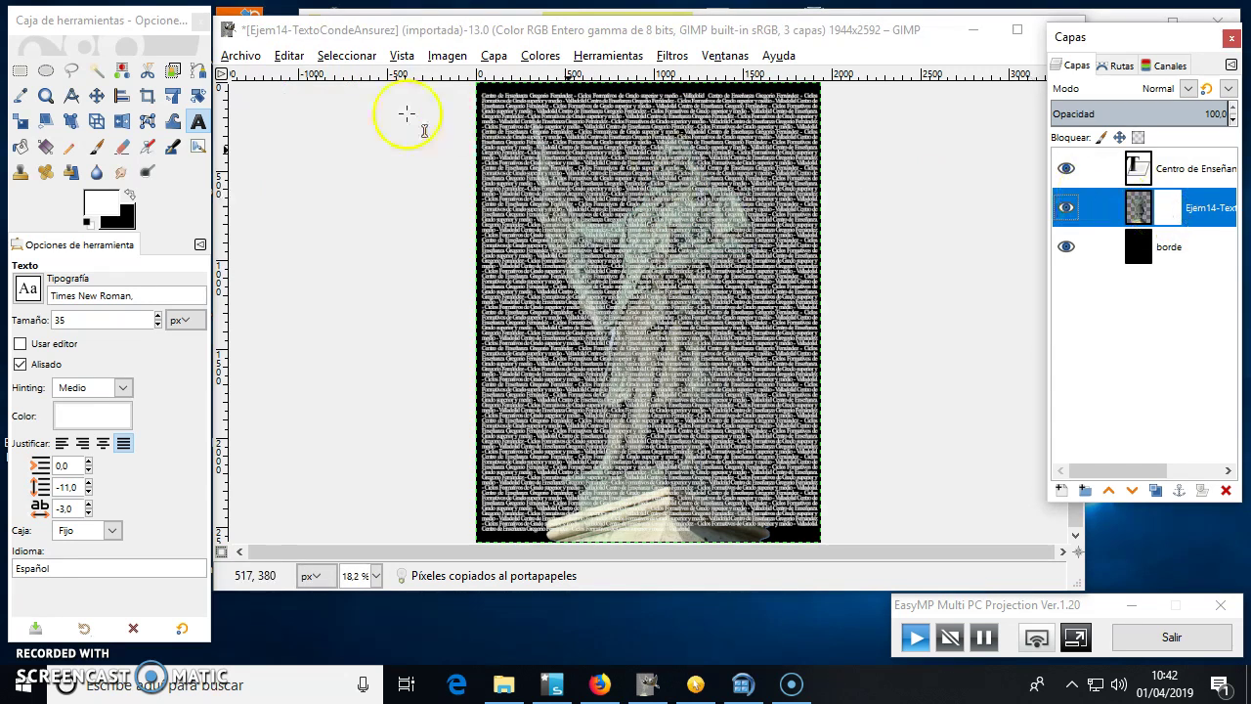
left_click(288, 56)
left_click(330, 231)
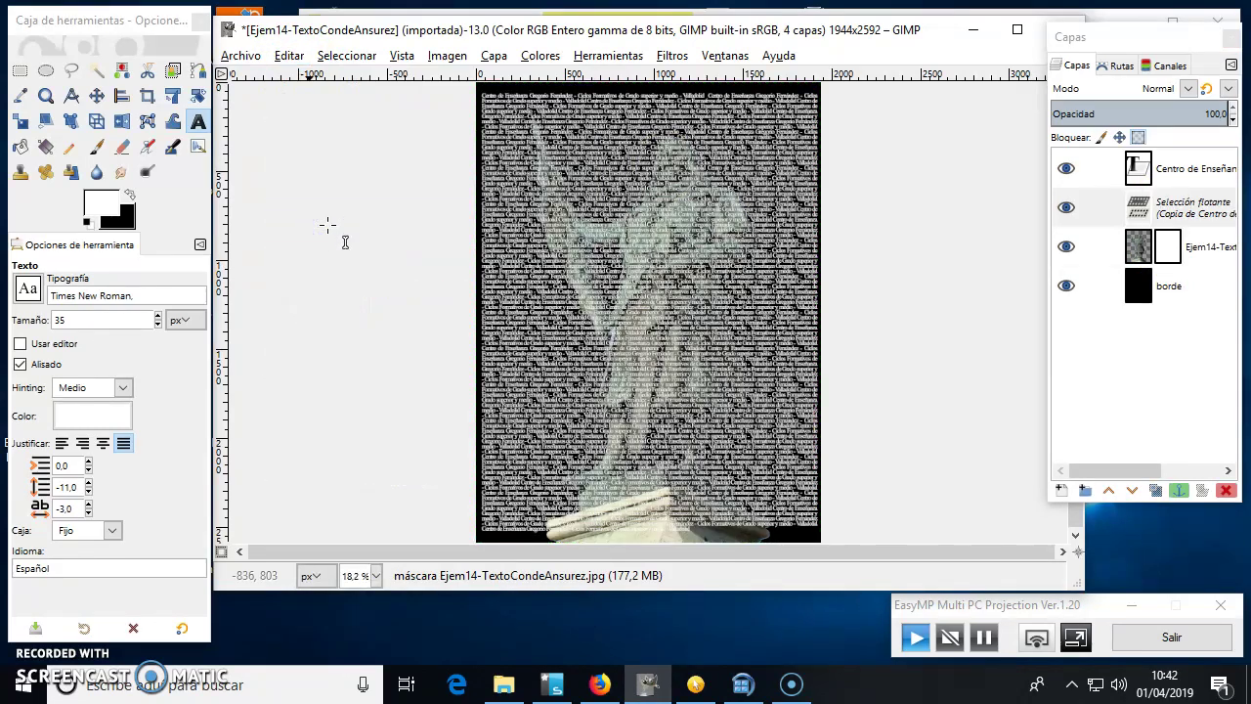
left_click(894, 262)
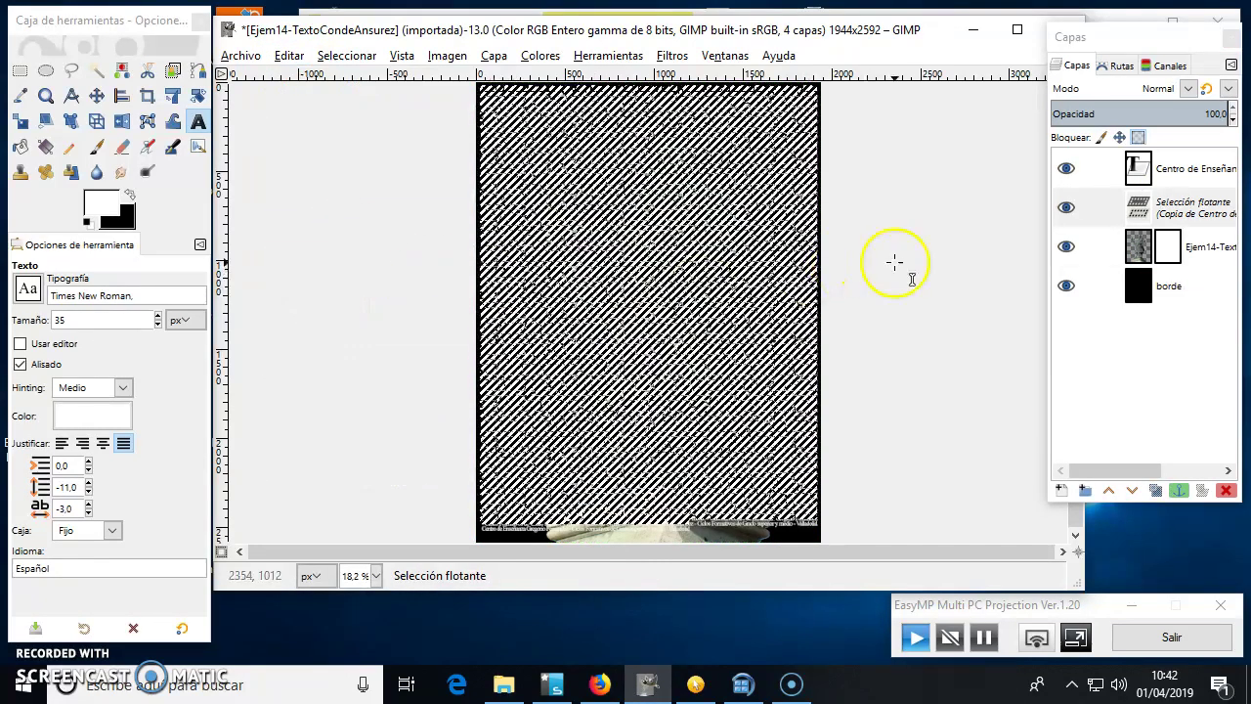
left_click(1170, 208)
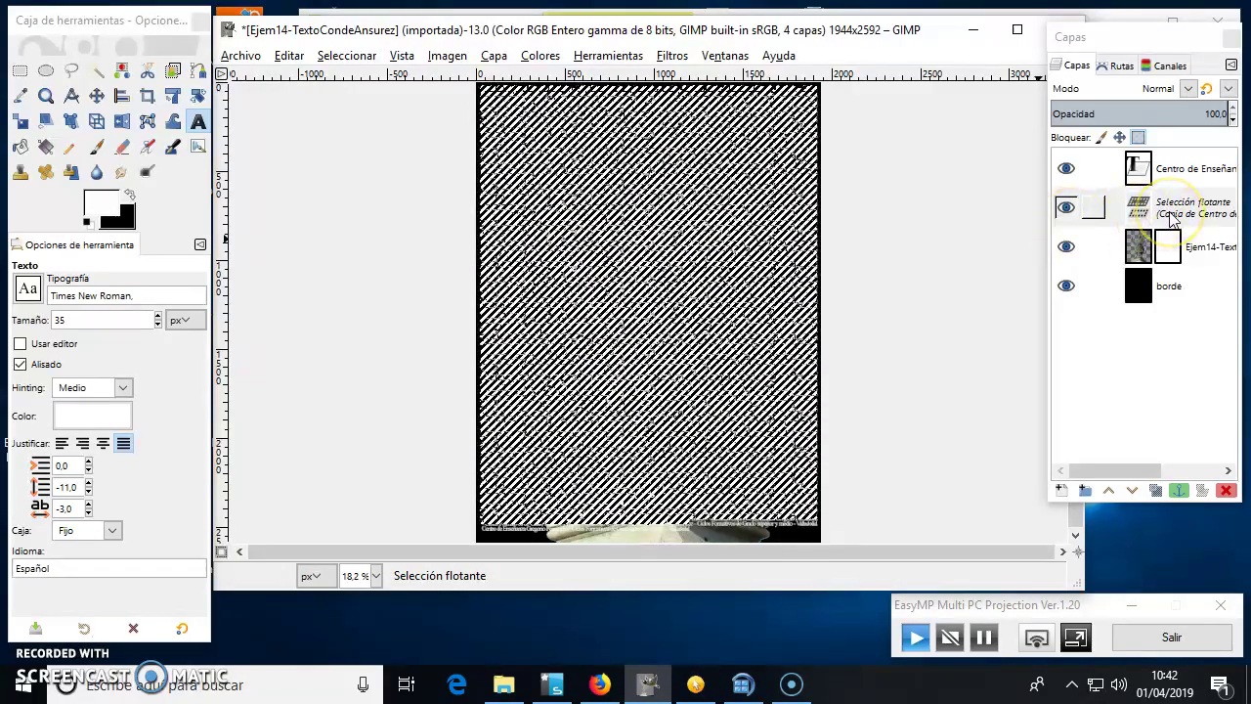
left_click(1139, 208)
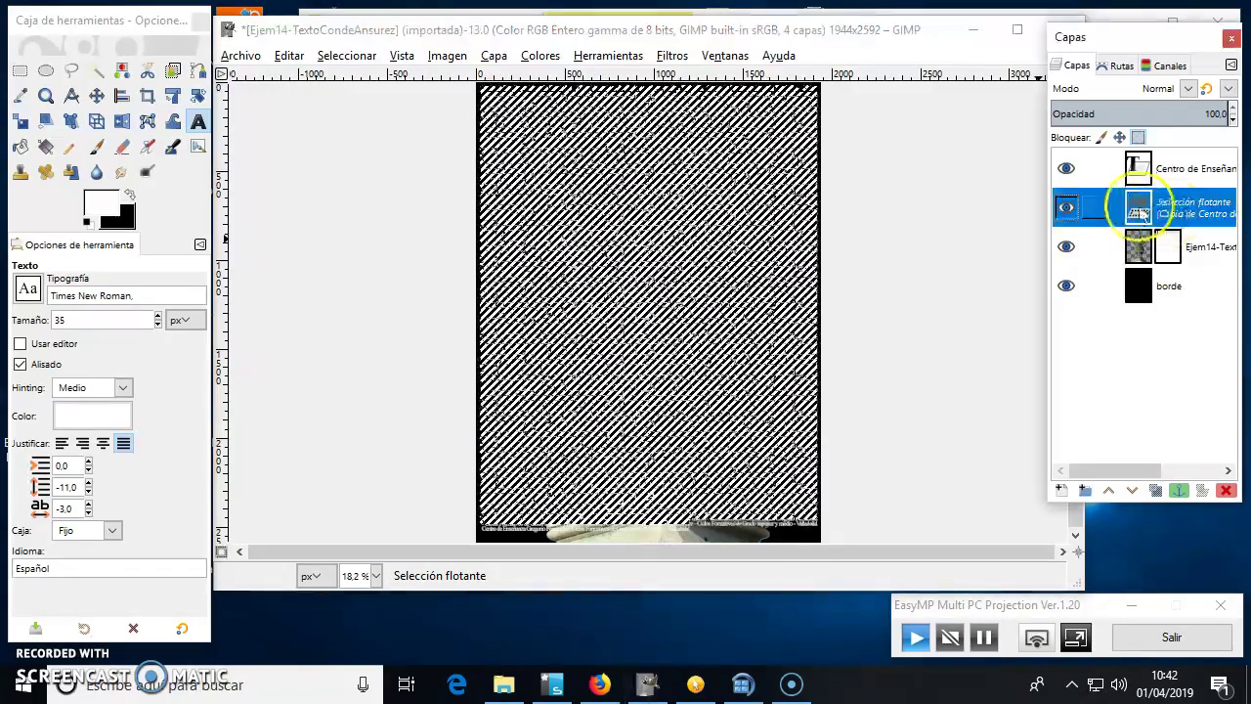
left_click(1178, 491)
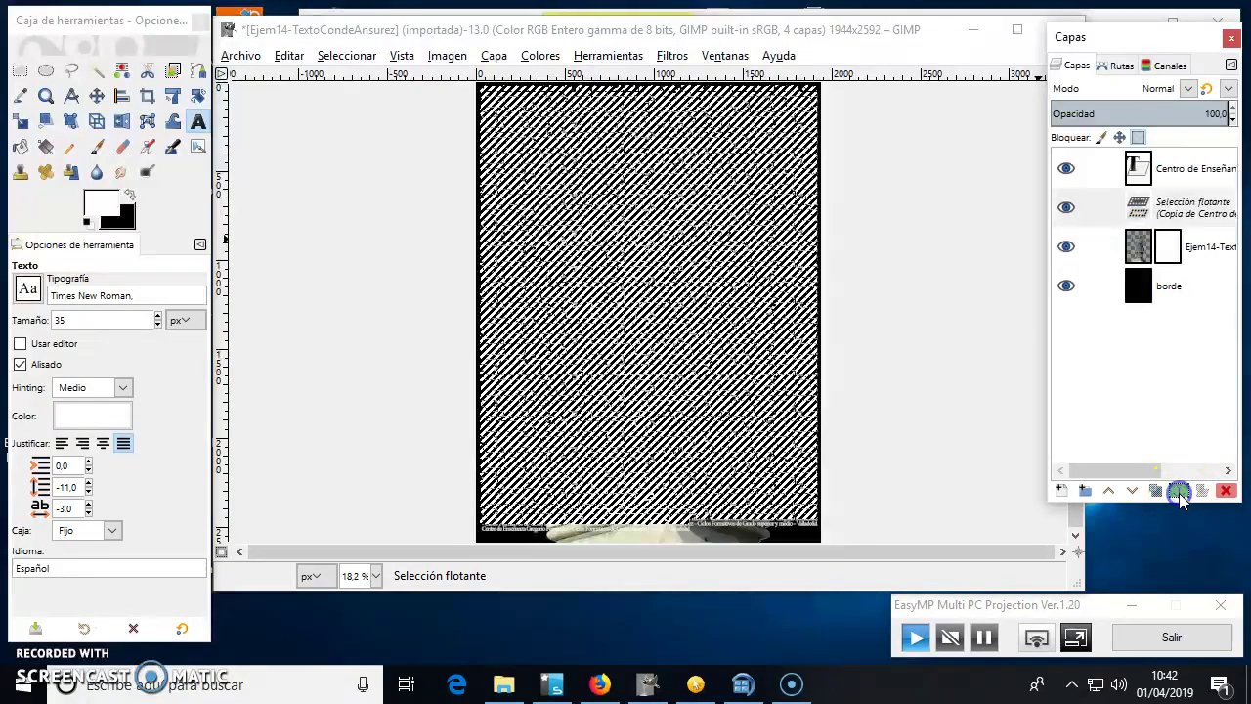
left_click(1066, 170)
left_click(1066, 168)
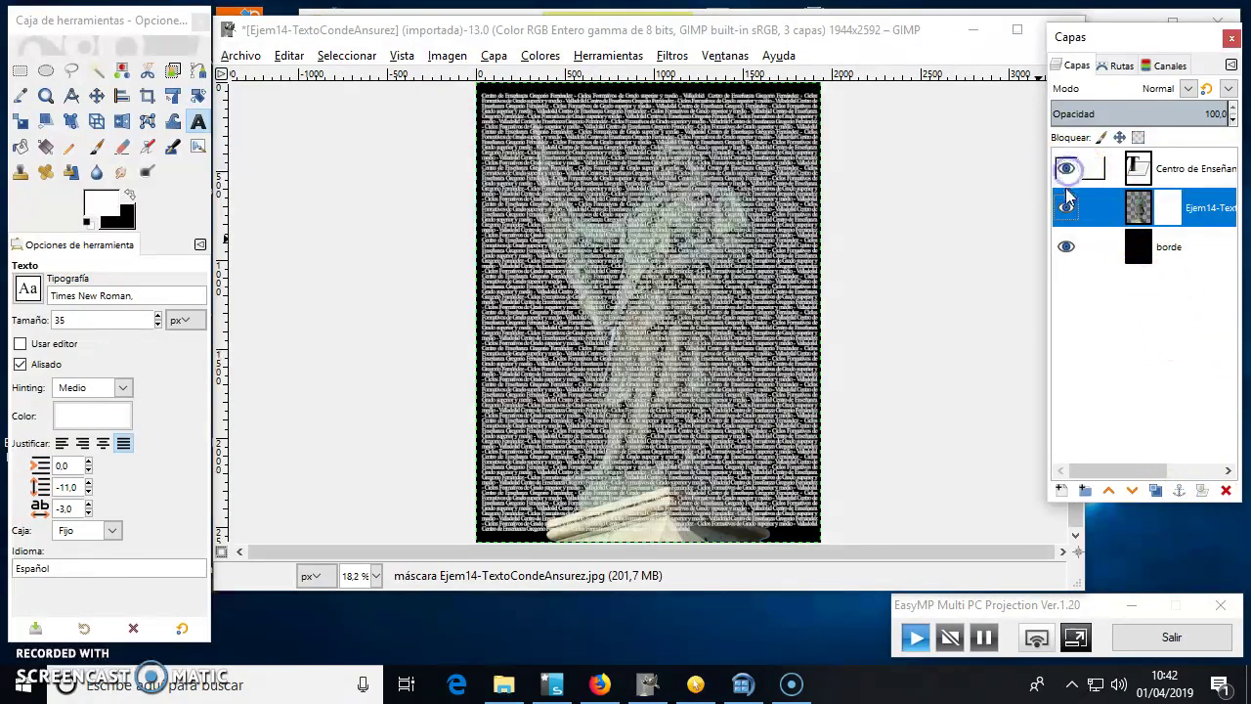
left_click(1066, 207)
left_click(1066, 207)
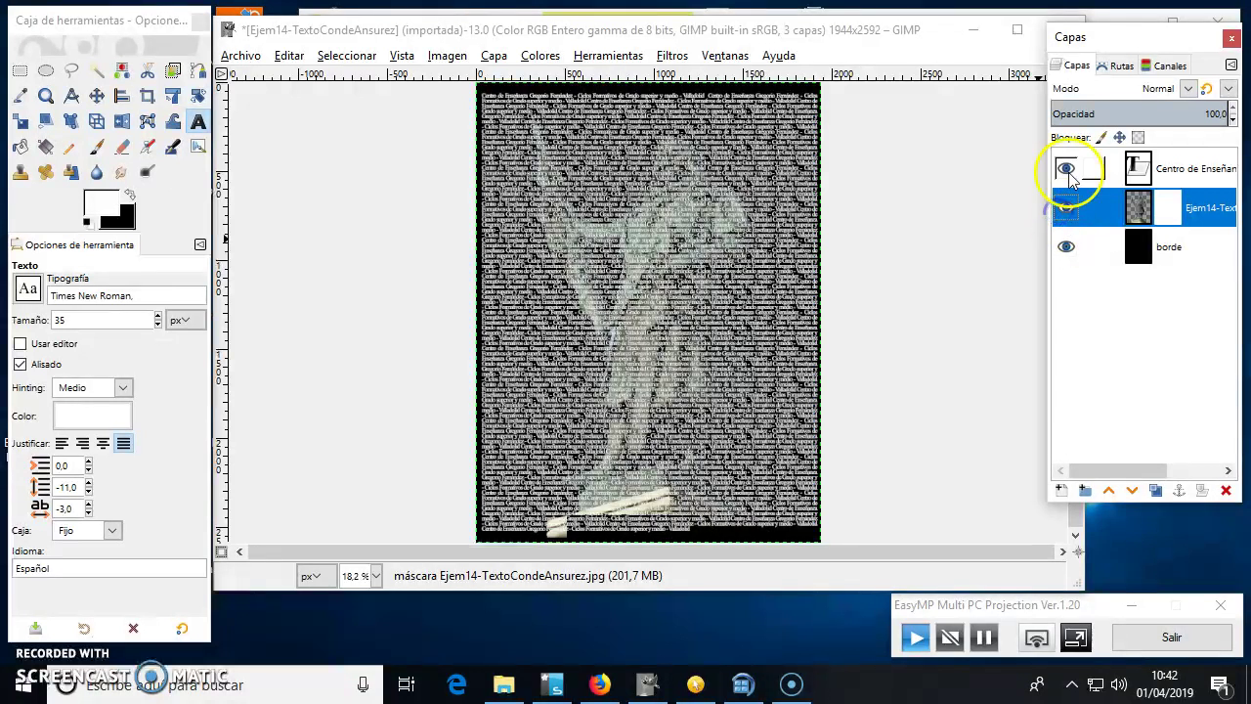
left_click(1066, 170)
left_click(1066, 169)
left_click(1066, 207)
left_click(1066, 207)
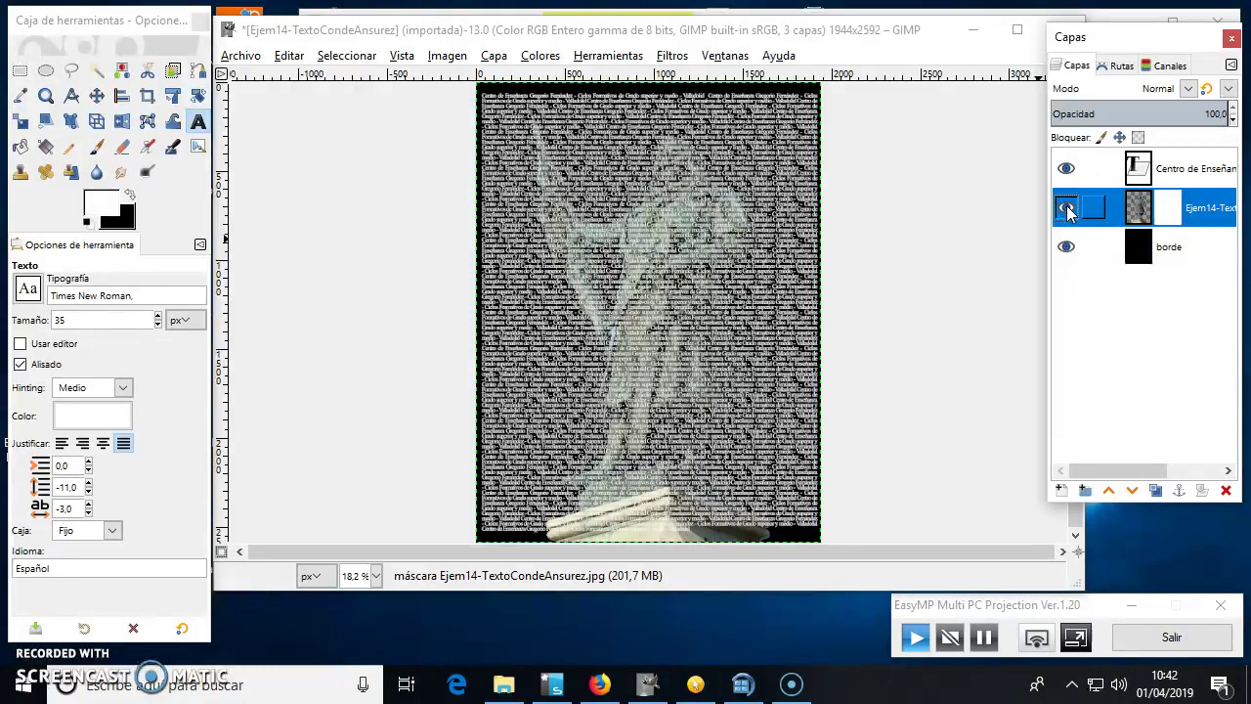
Step: Create a black layer borde #1 and place it beneath the text layer
left_click(1157, 170)
right_click(1150, 299)
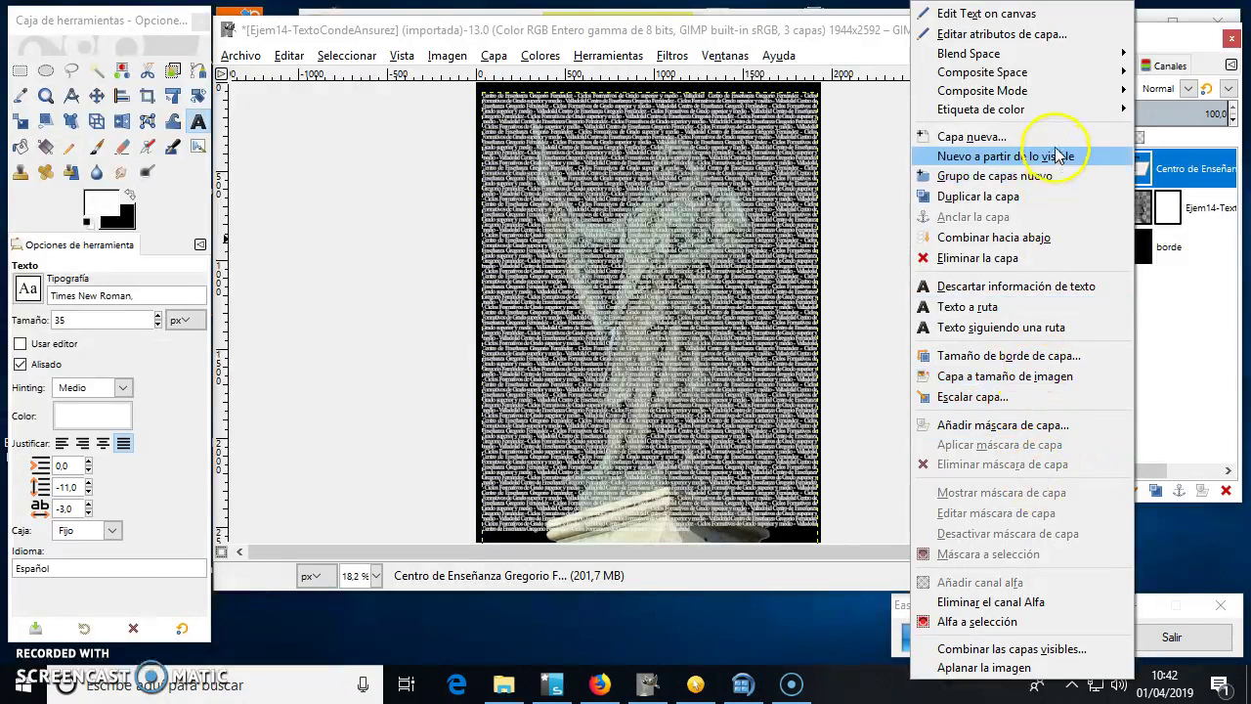
left_click(972, 136)
left_click(1101, 451)
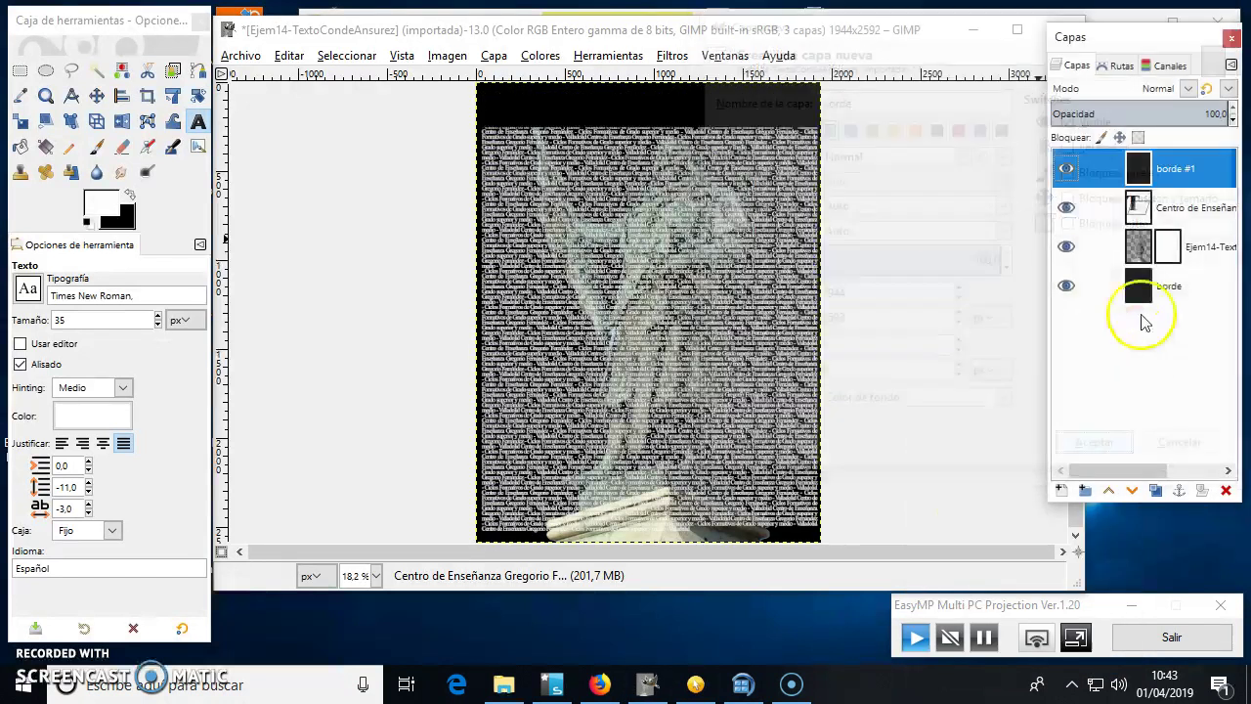
left_click_drag(1139, 167, 1149, 213)
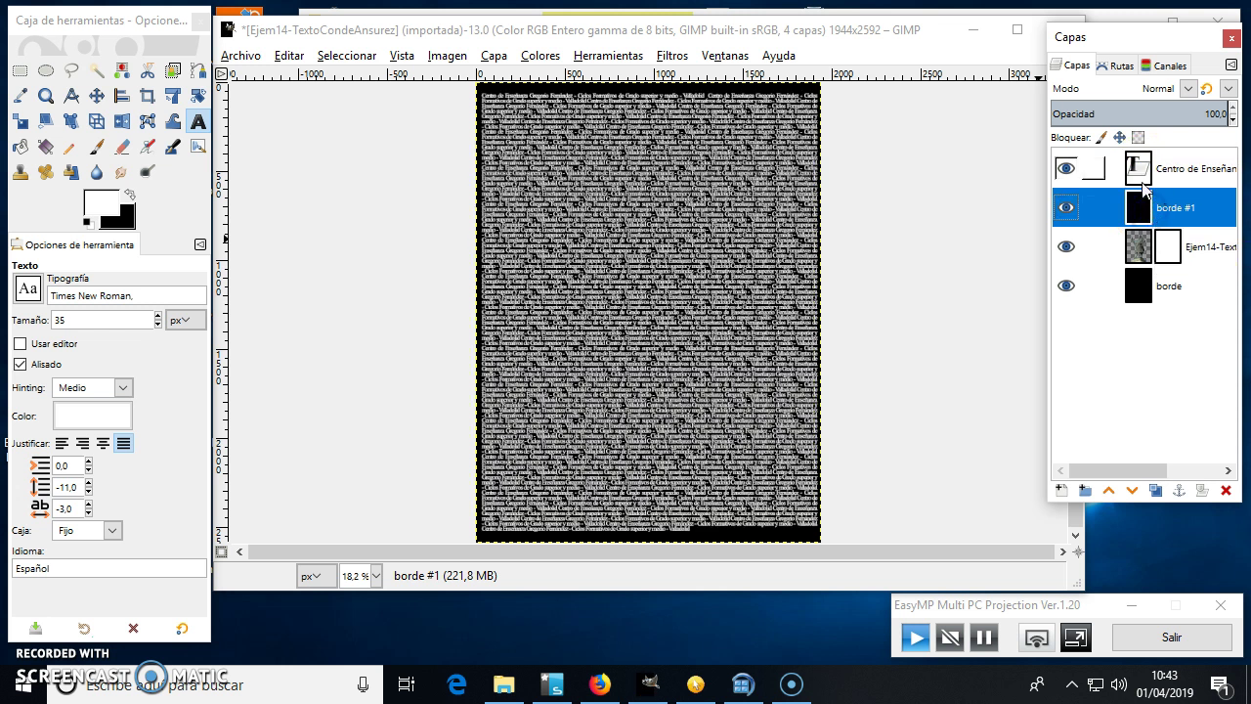
Step: Merge the Centro de Enseñanza text layer down onto borde #1
left_click(1159, 171)
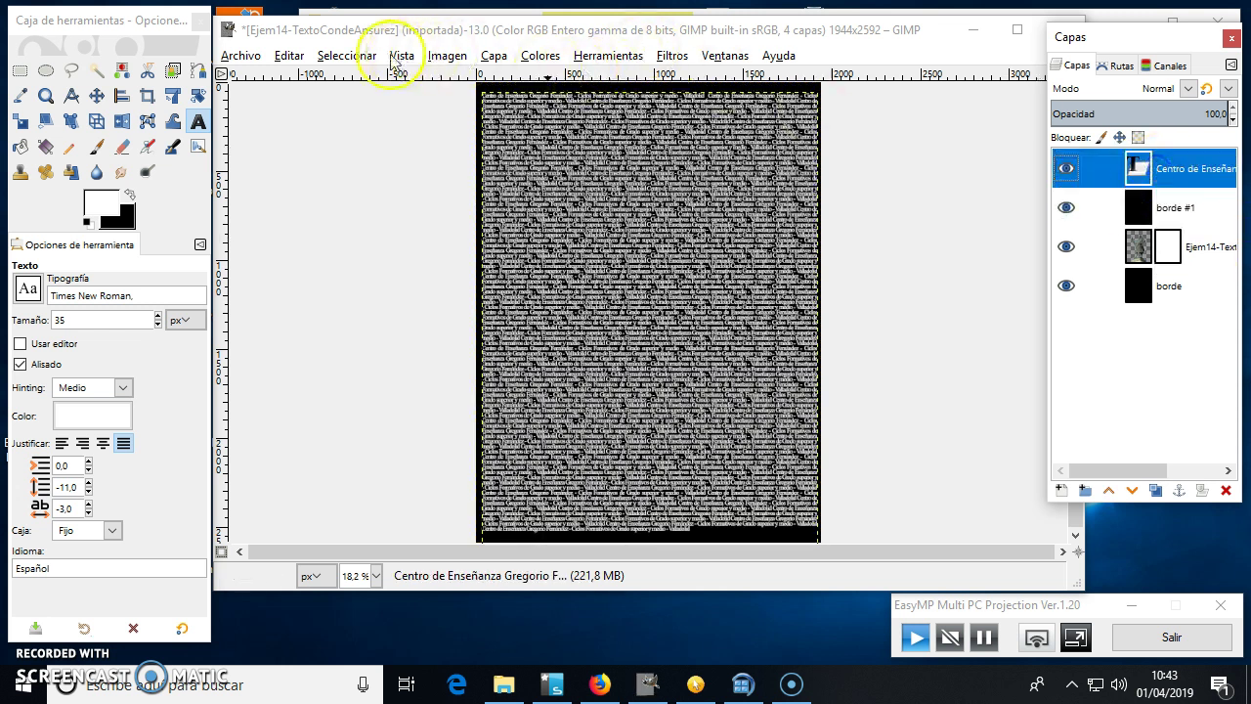
left_click(493, 57)
left_click(1112, 176)
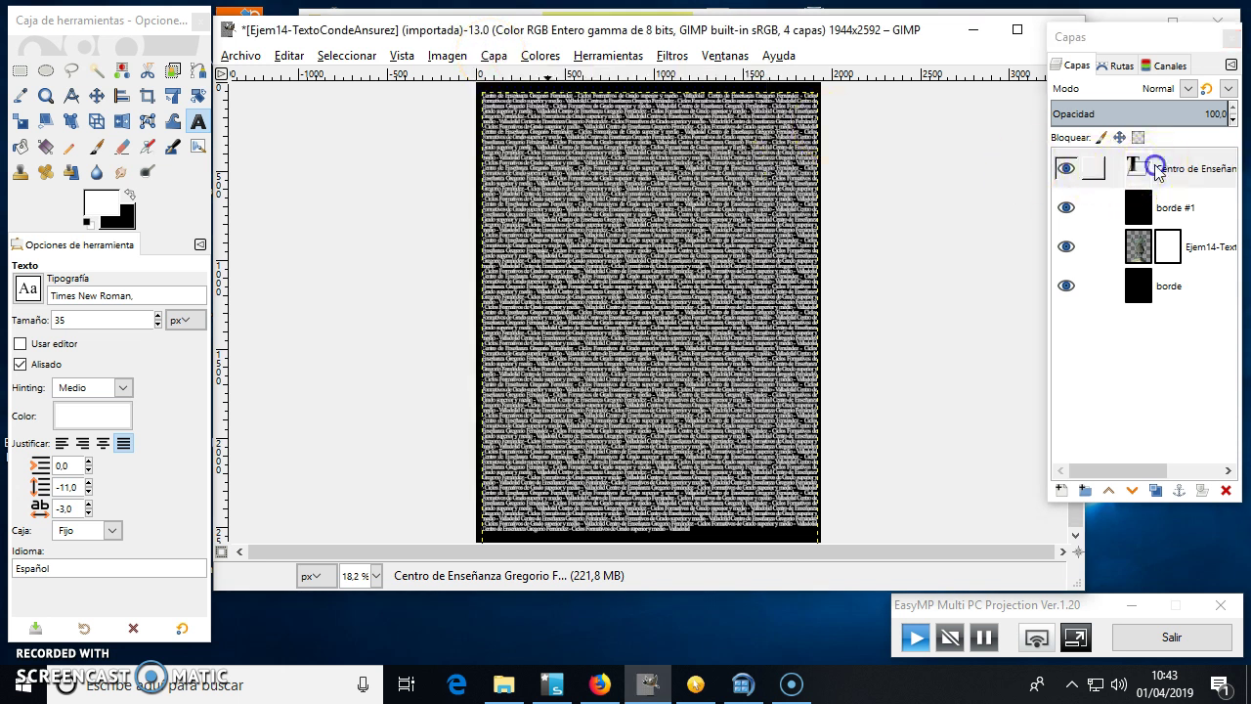
right_click(1114, 172)
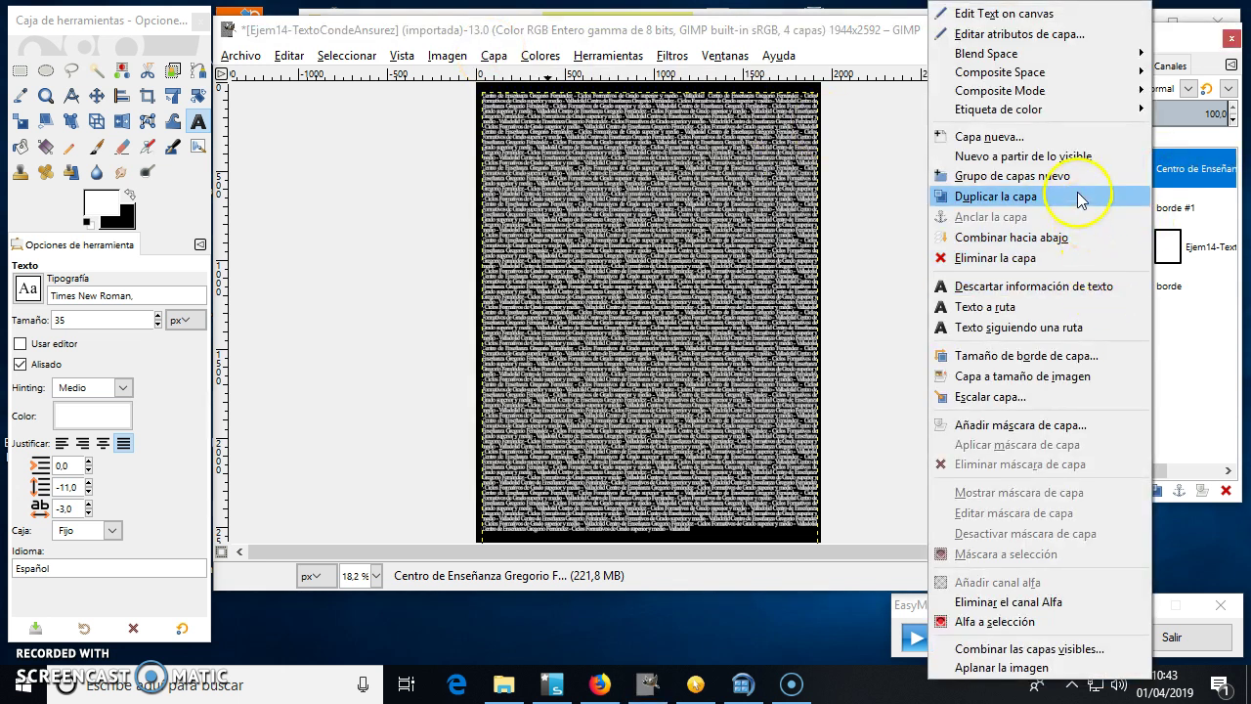
left_click(1071, 244)
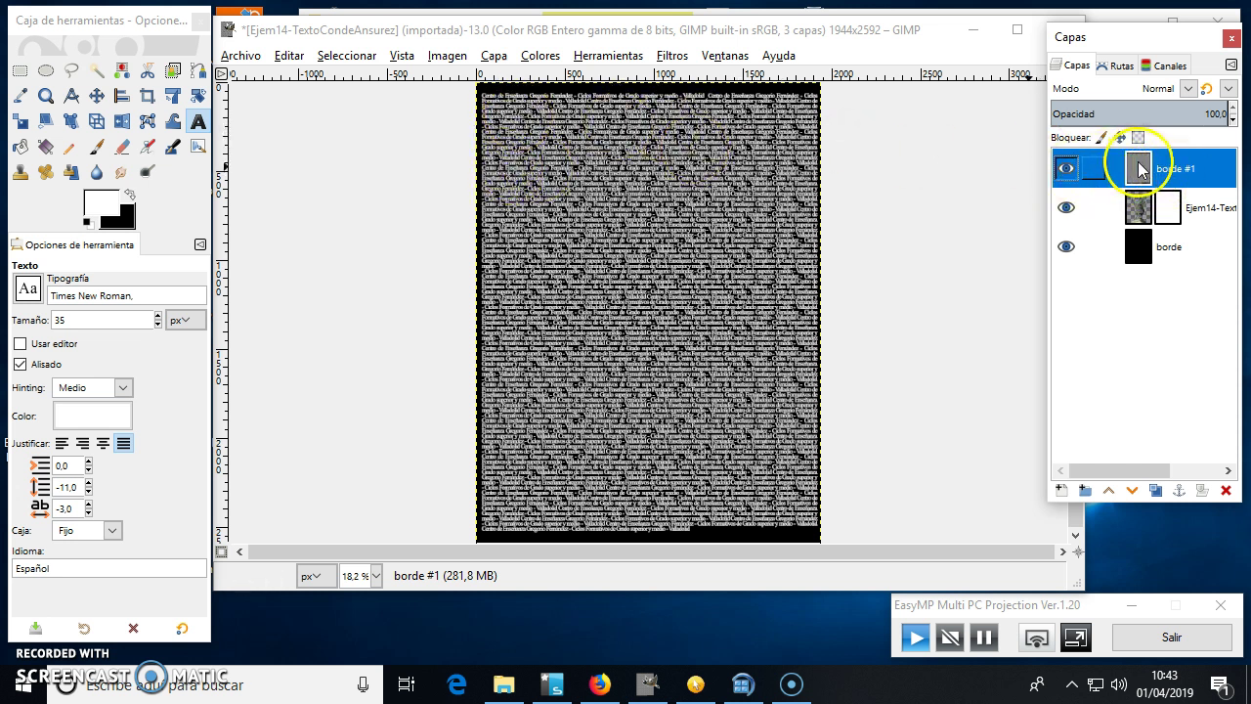
Step: Copy the borde #1 white-text-on-black layer and select the Ejem14 layer mask
left_click(285, 56)
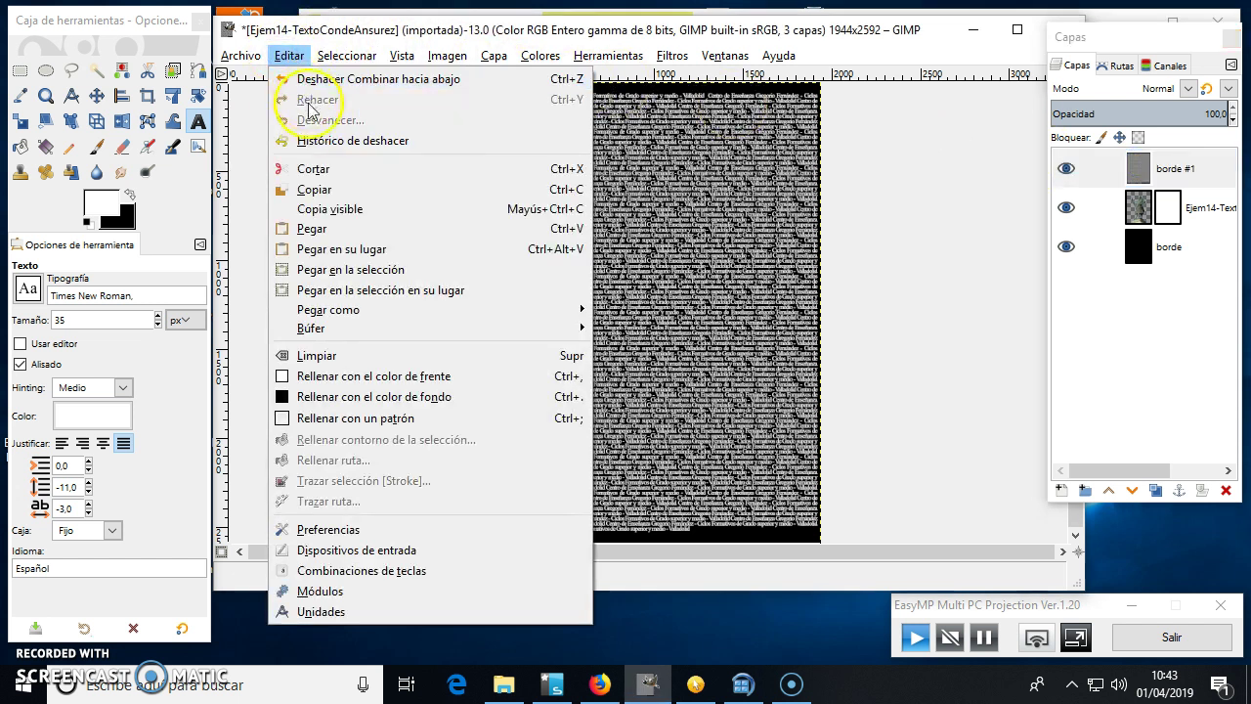
left_click(322, 189)
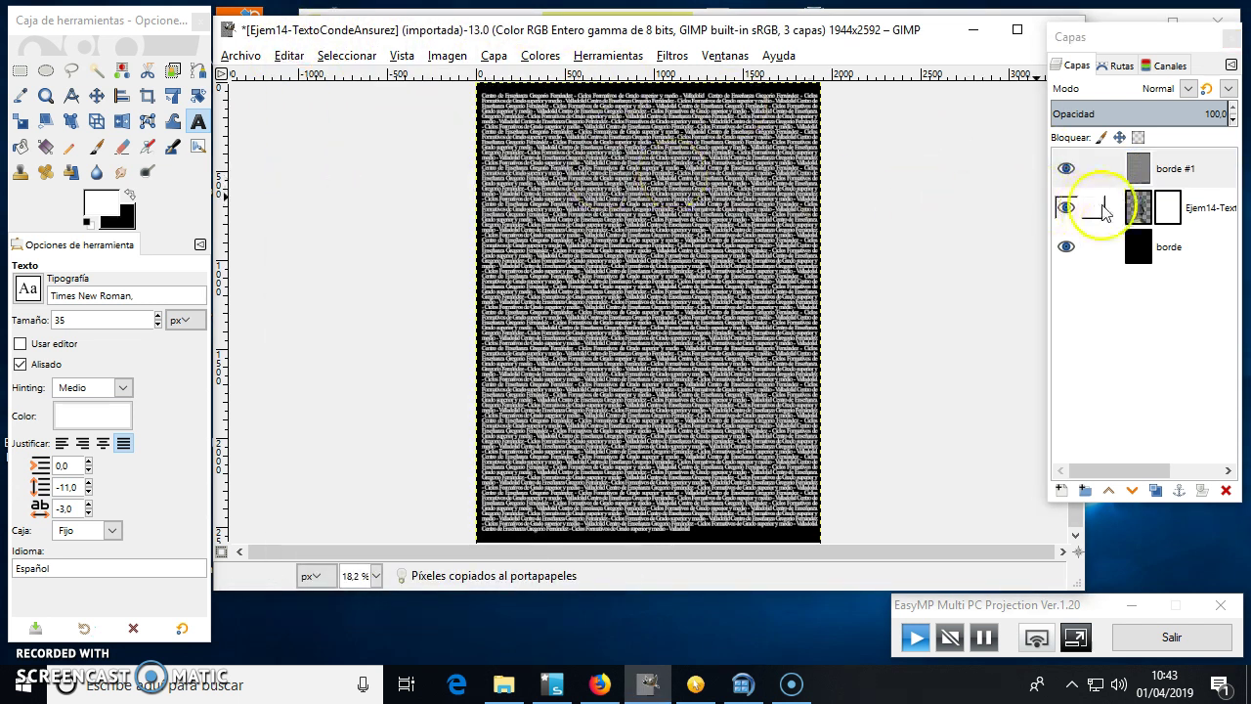
left_click(1169, 215)
double_click(1170, 215)
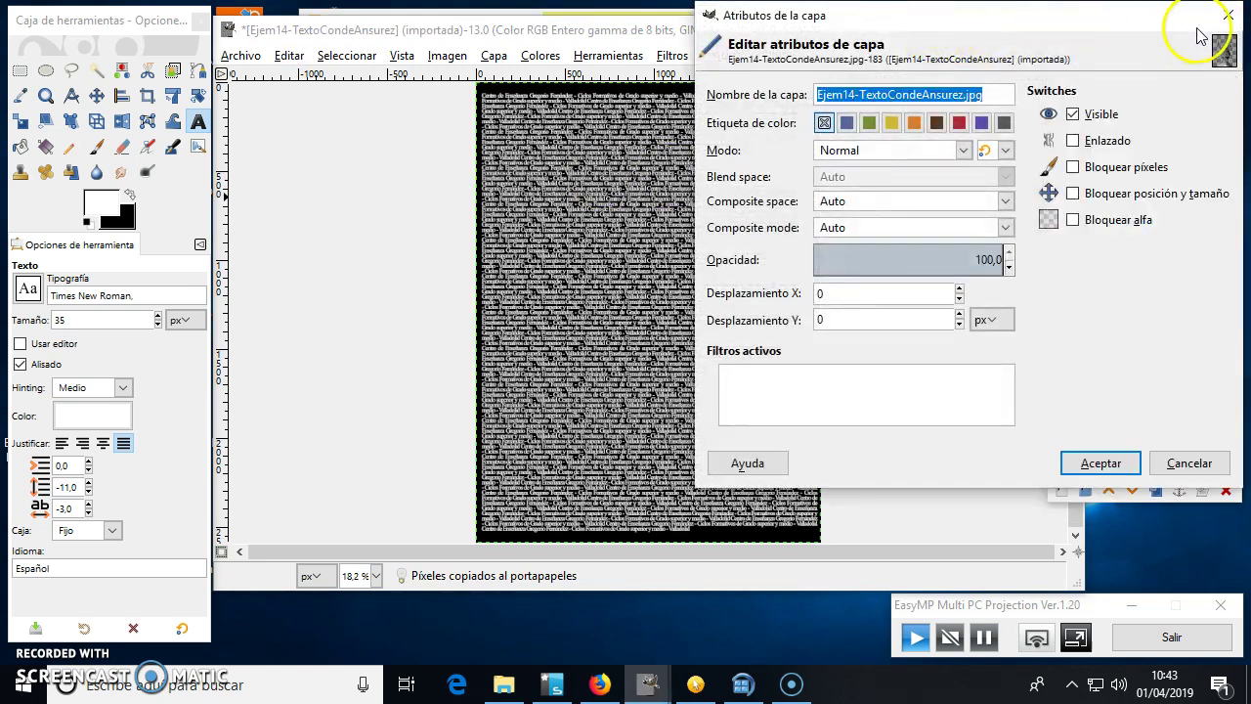
left_click(1229, 14)
left_click(1170, 203)
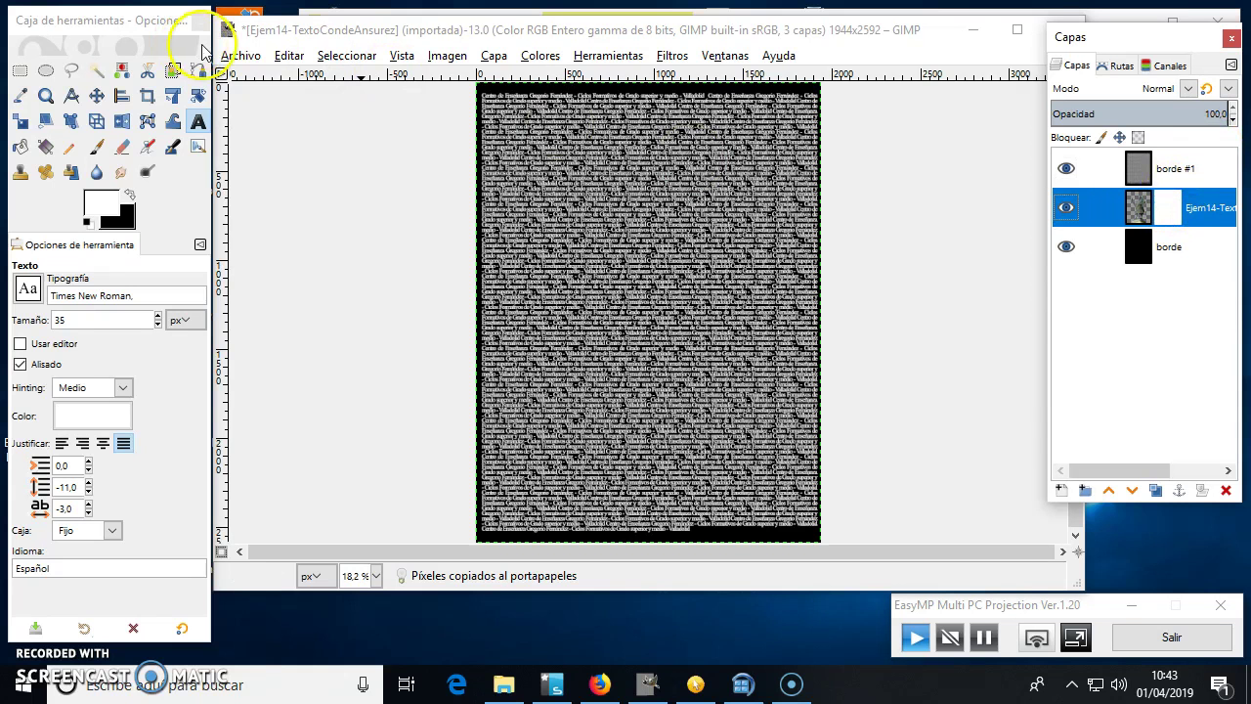
Step: Paste the copied text image into the Ejem14 mask and anchor the floating selection
left_click(288, 54)
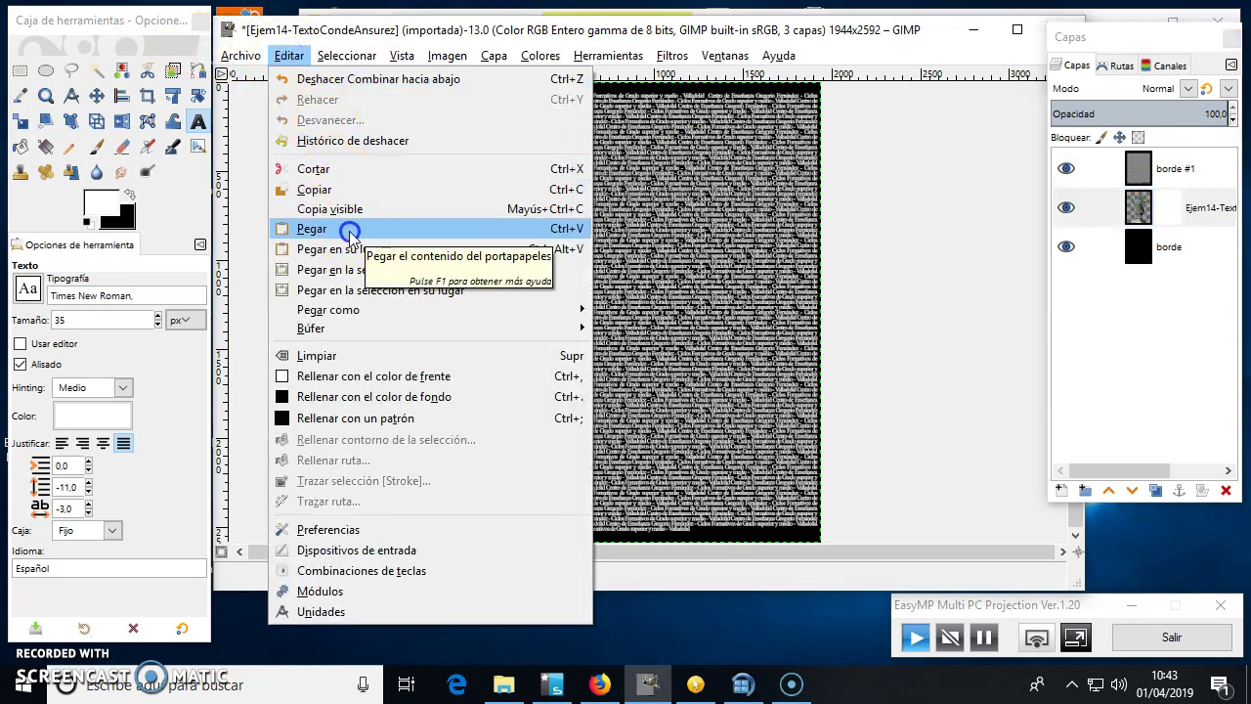
left_click(350, 233)
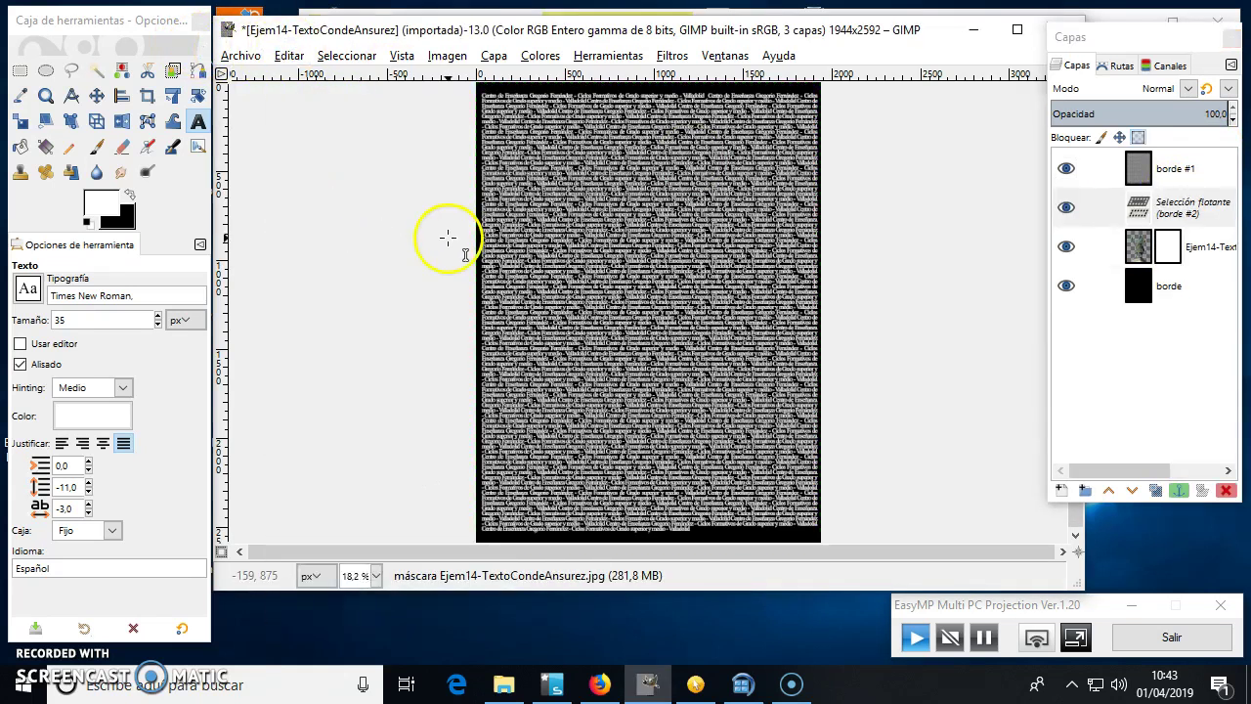
left_click(1162, 211)
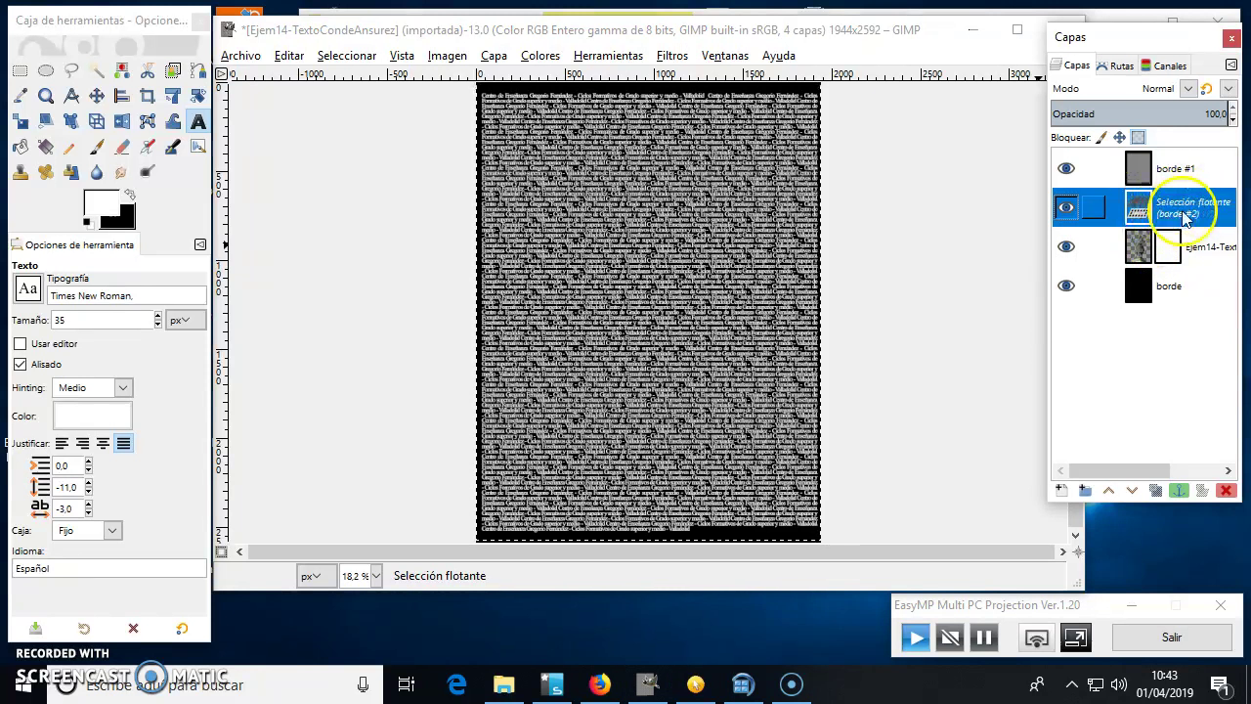
left_click(1194, 342)
key("ctrl+h")
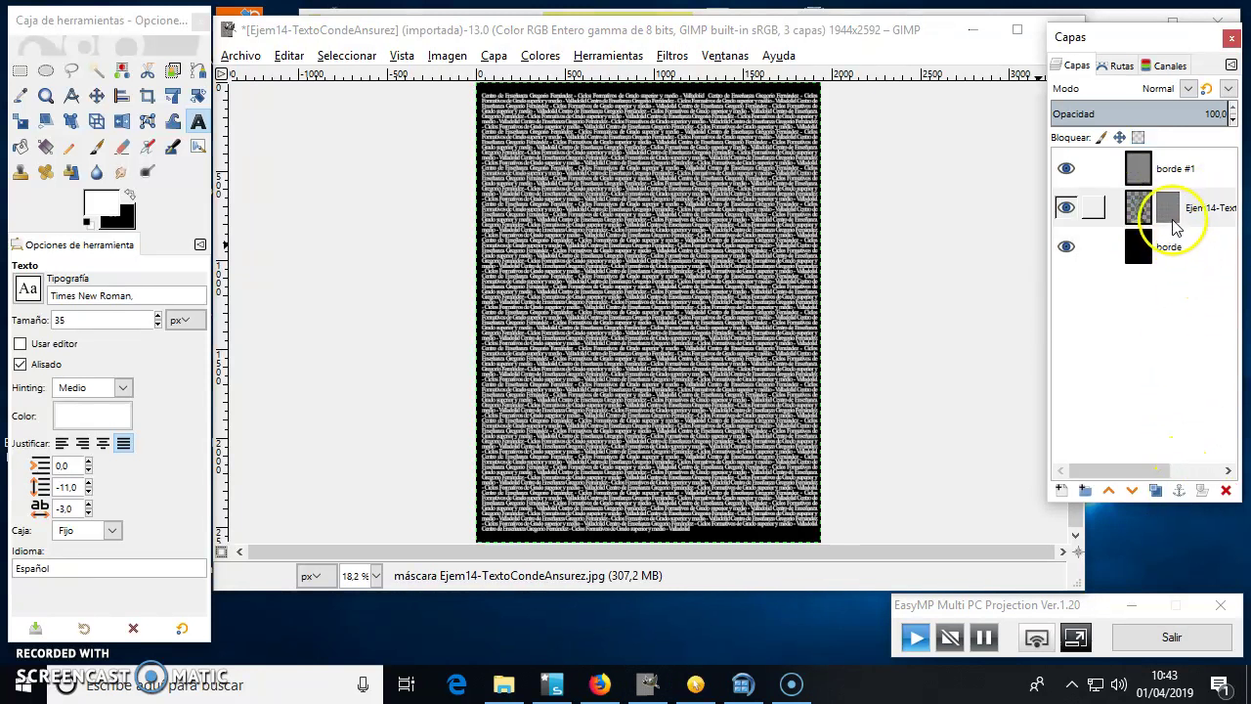
Step: Hide borde #1 and save the image as Ejem14-TextoCondeAnsurez.xcf in 20190301-Gimp
left_click(1066, 168)
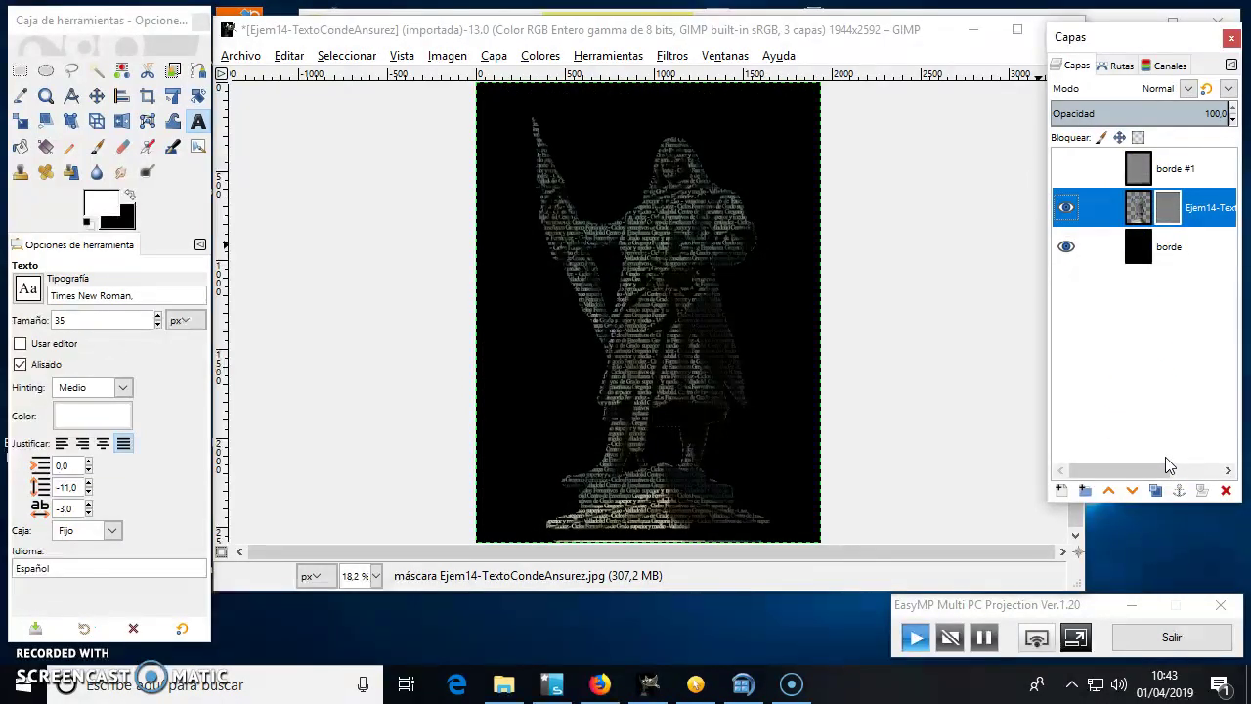
left_click(242, 55)
left_click(290, 209)
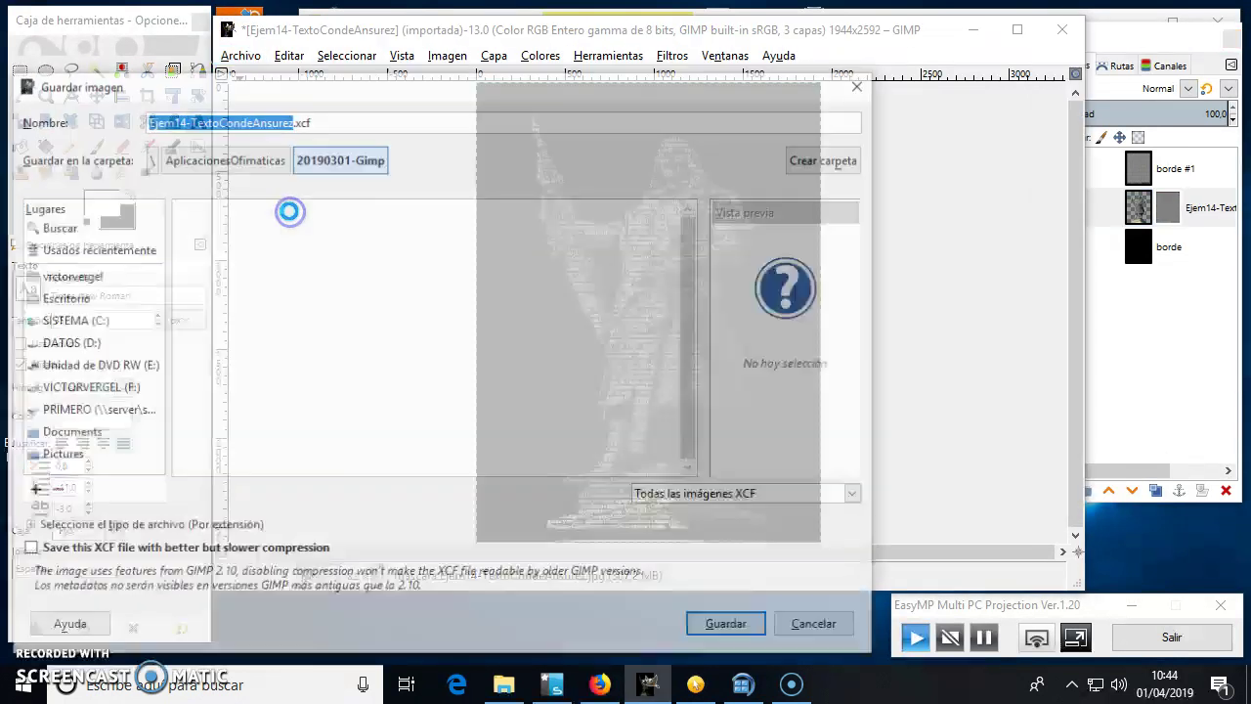
left_click(731, 626)
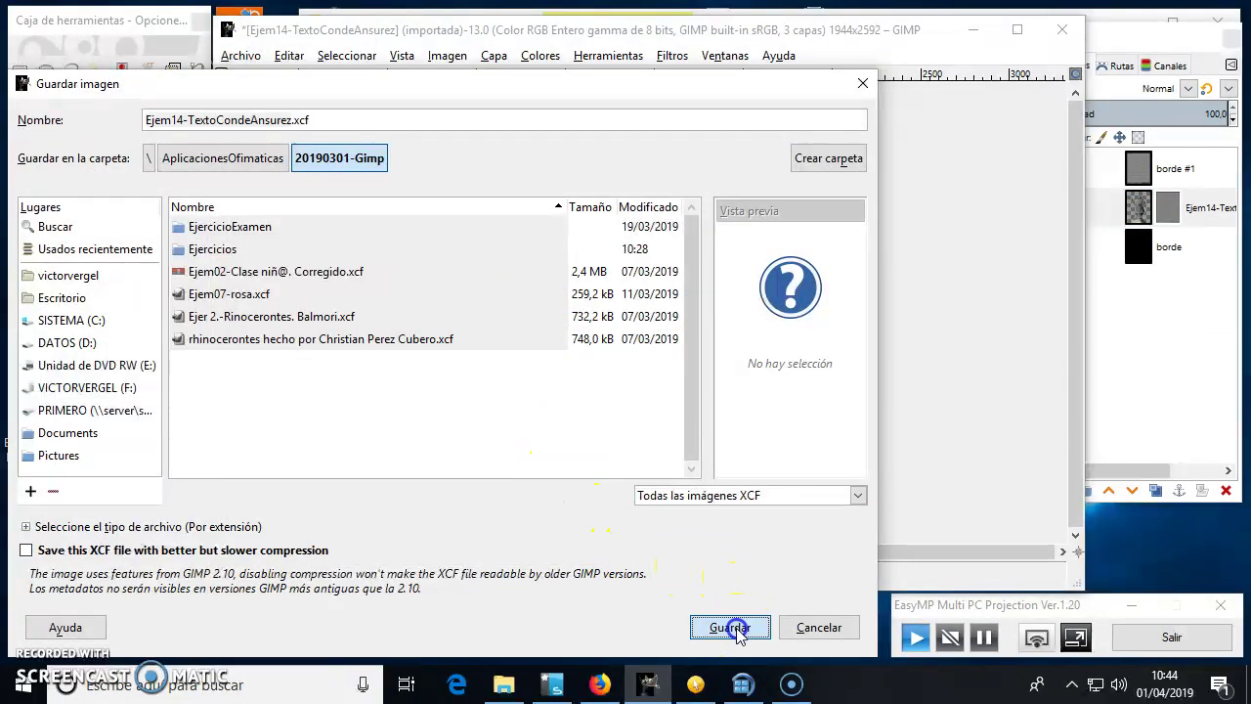